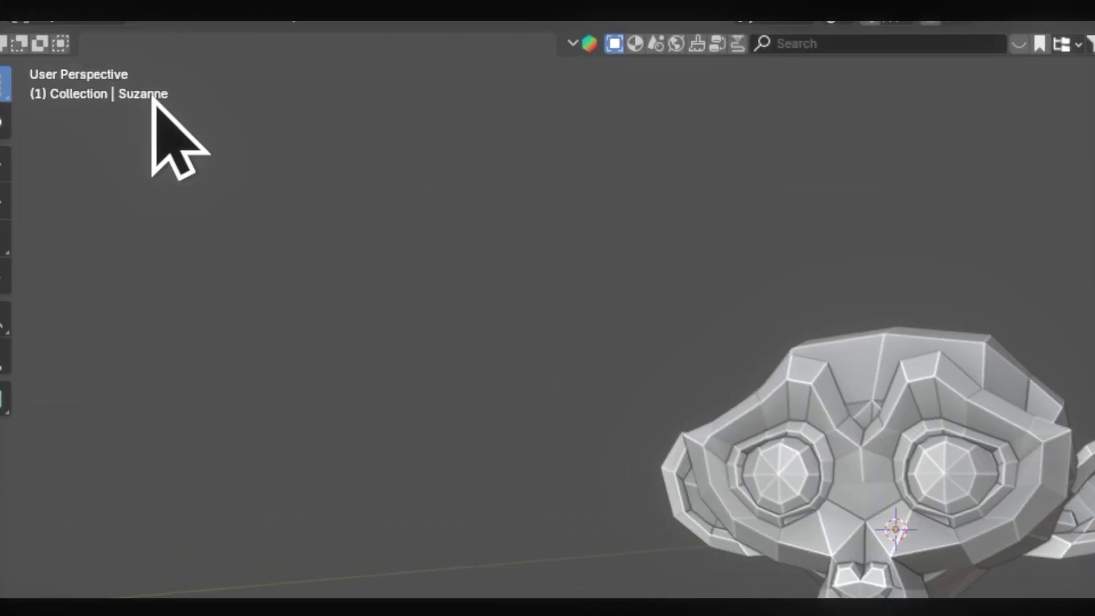
# Open Blender's Preferences at the Themes settings
pyautogui.click(85, 39)
pyautogui.click(176, 325)
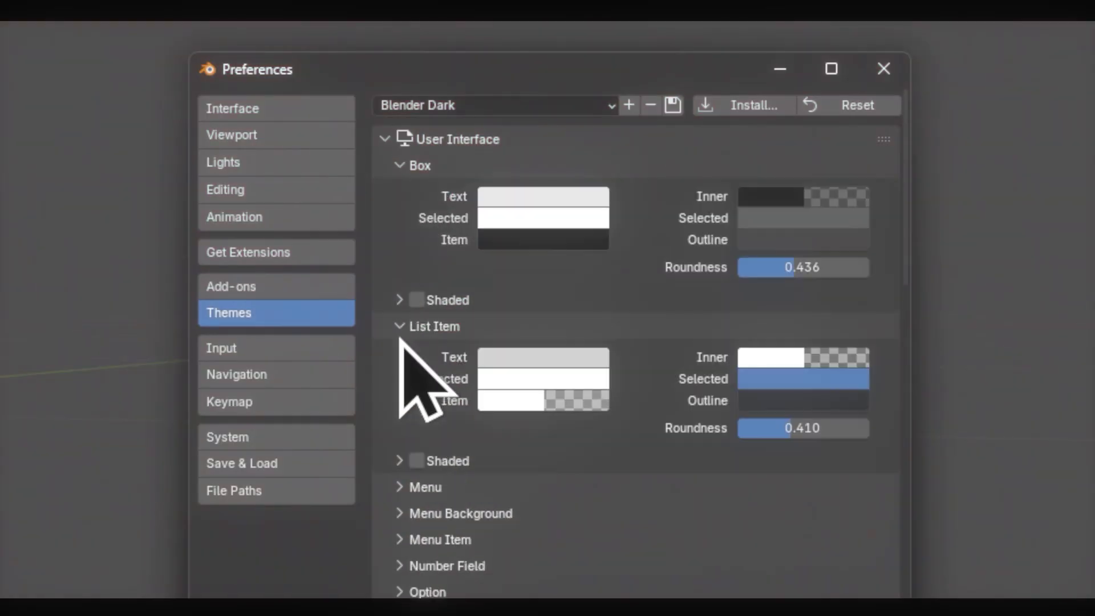
pyautogui.scroll(-8, 405, 342)
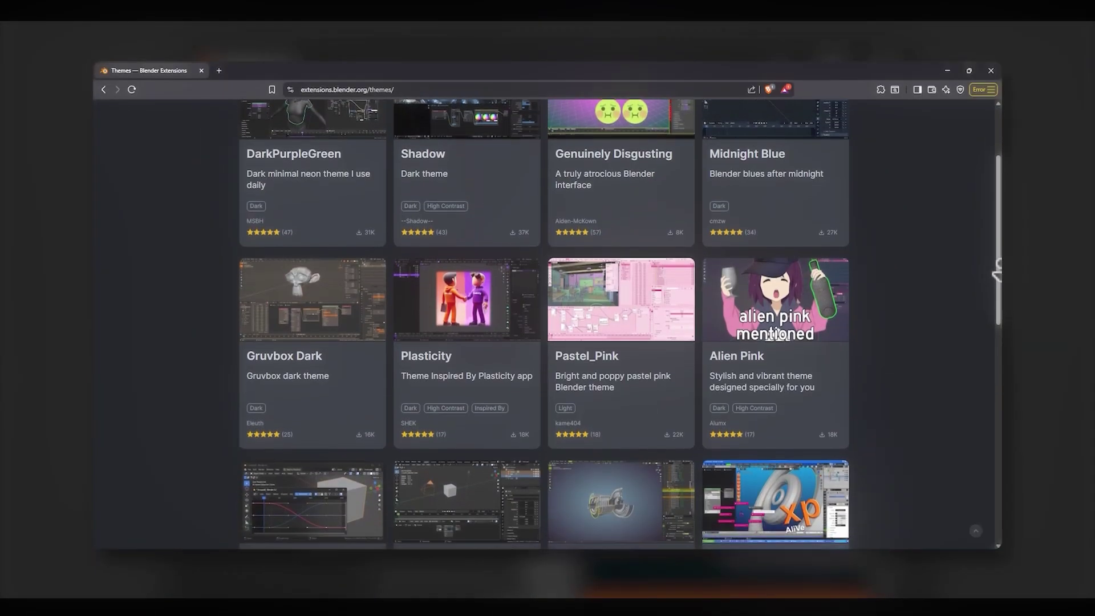
pyautogui.scroll(-2, 995, 275)
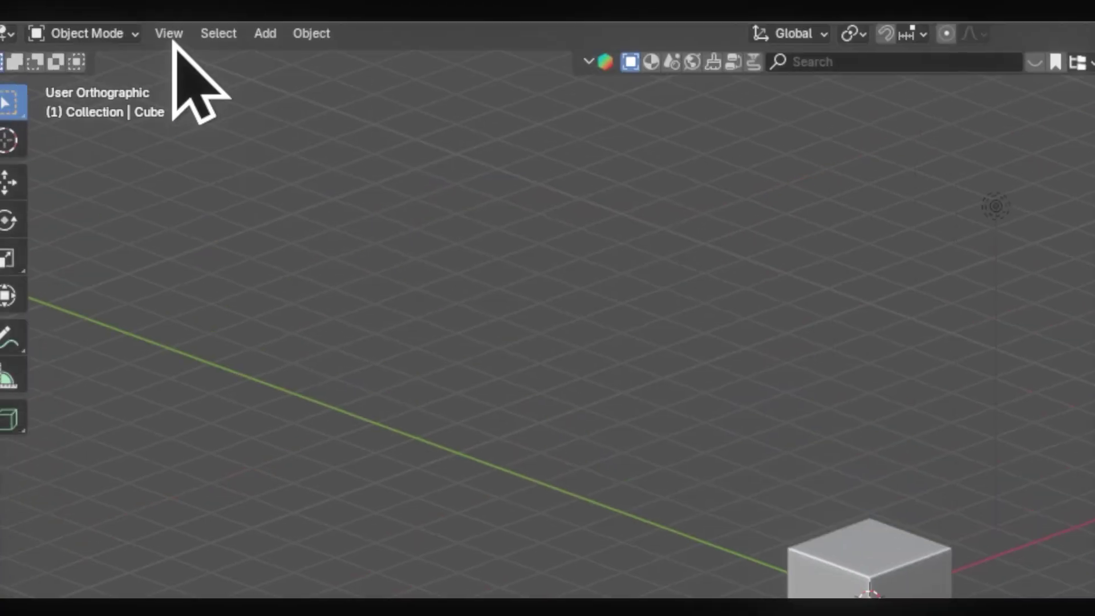
pyautogui.click(87, 39)
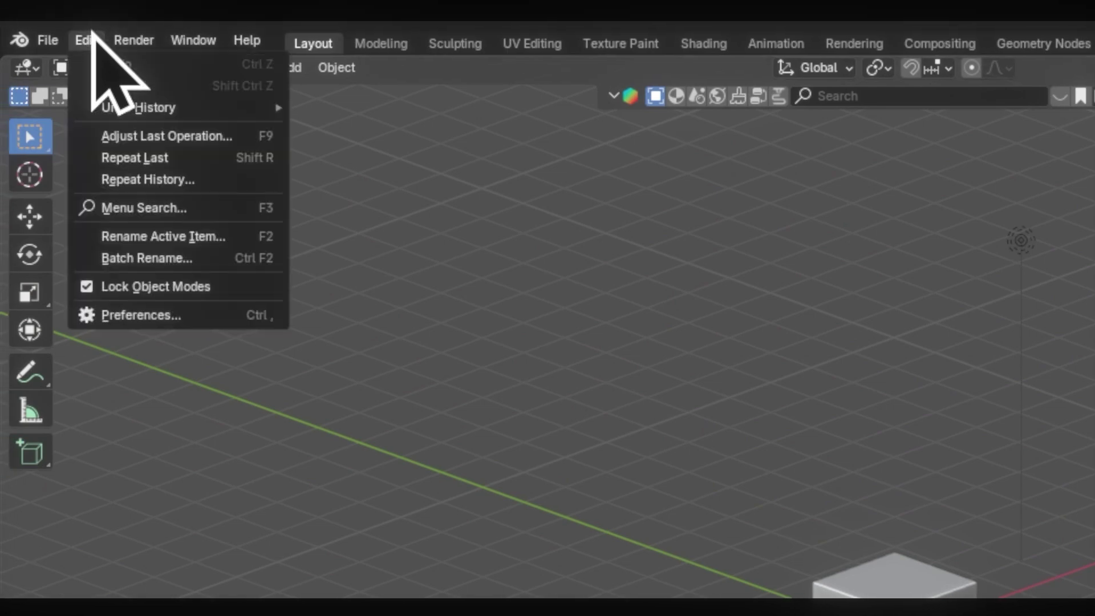
pyautogui.click(196, 313)
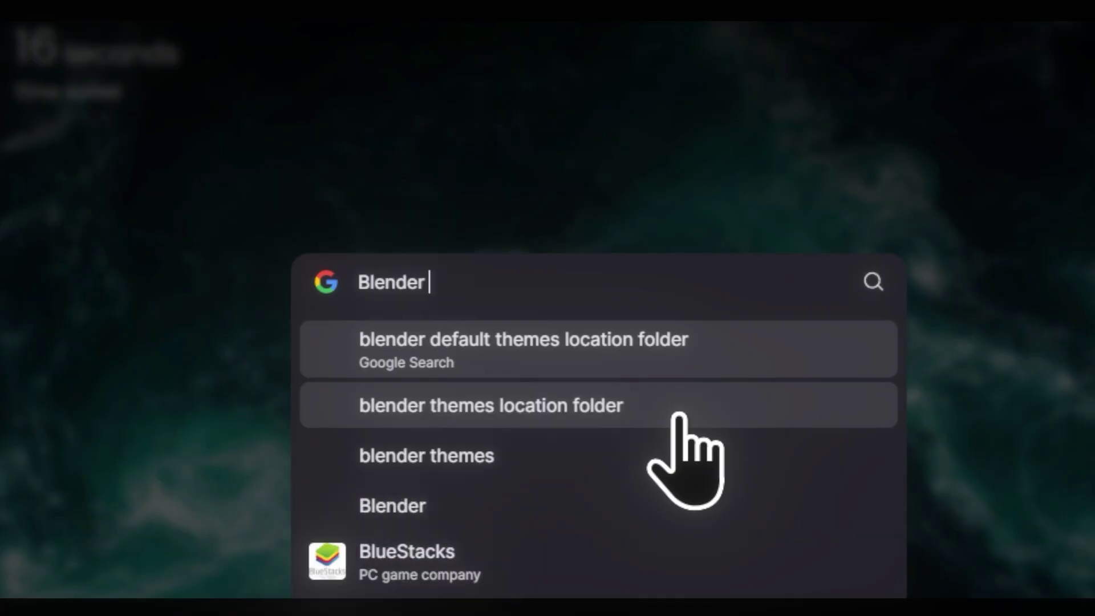
# Look up Blender's themes folder path and rename the BlenderTheme.xml file
pyautogui.write('Themes Location Folder')
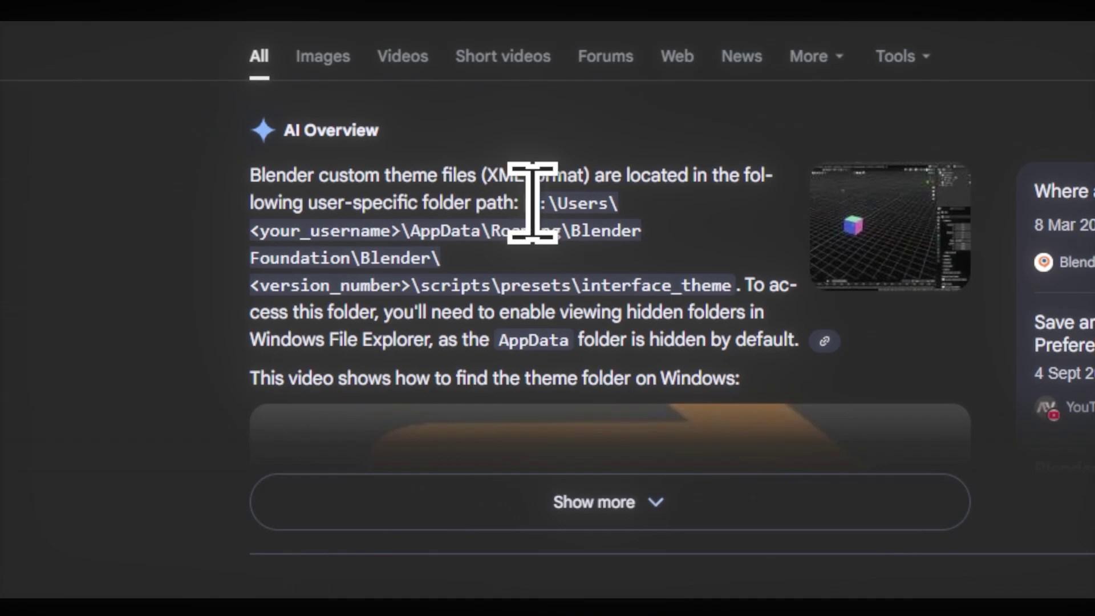
pyautogui.moveTo(529, 202); pyautogui.dragTo(703, 274)
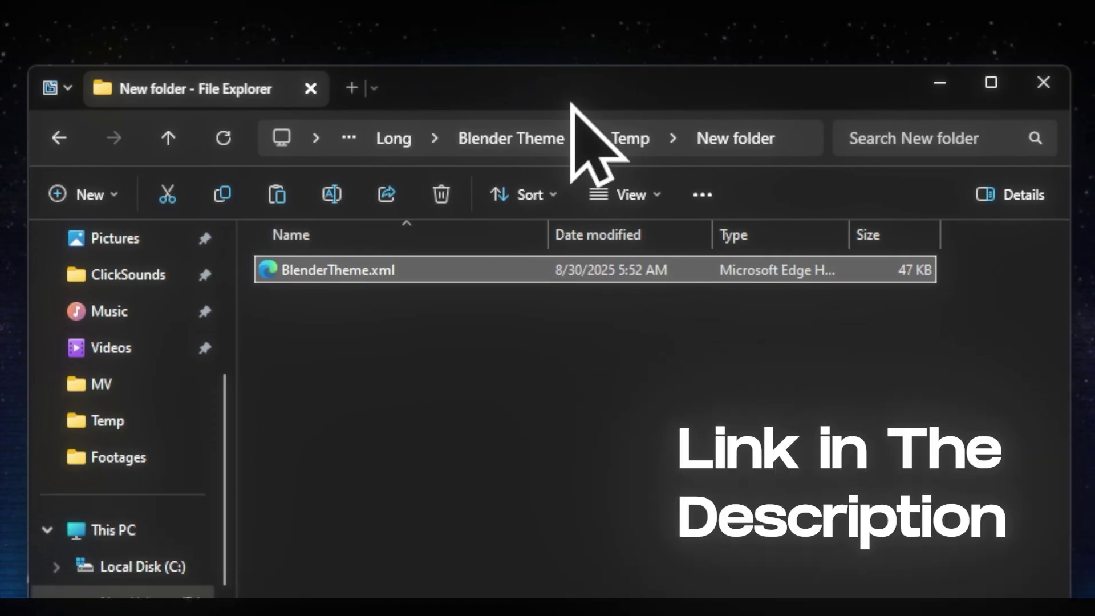
pyautogui.click(382, 269)
pyautogui.click(411, 416)
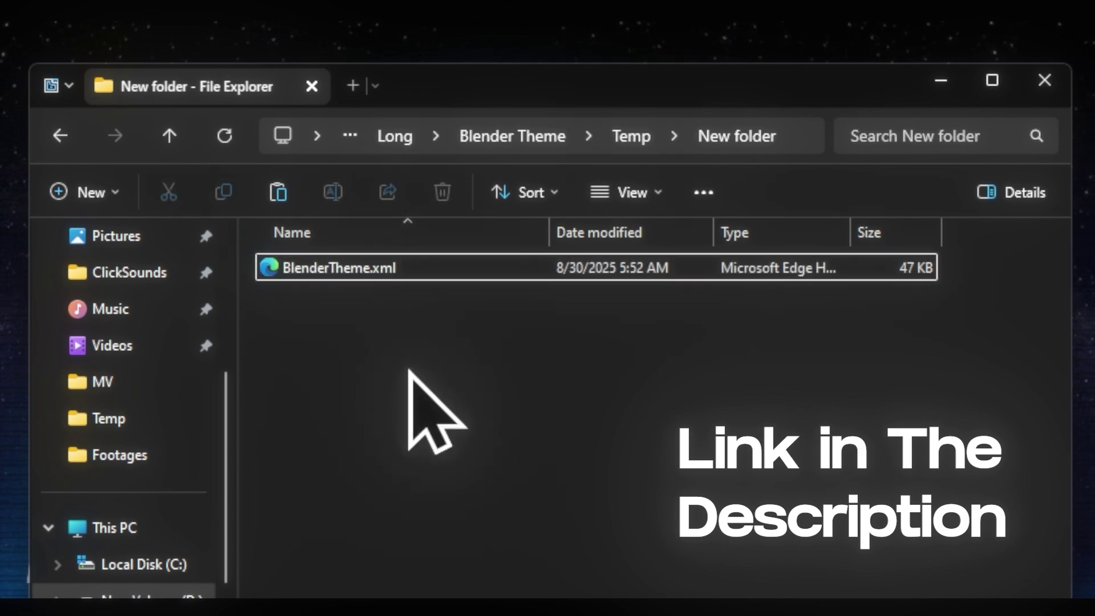
# Open ChatGPT and download the DarkPurpleGreen theme file from its extensions page
pyautogui.click(581, 508)
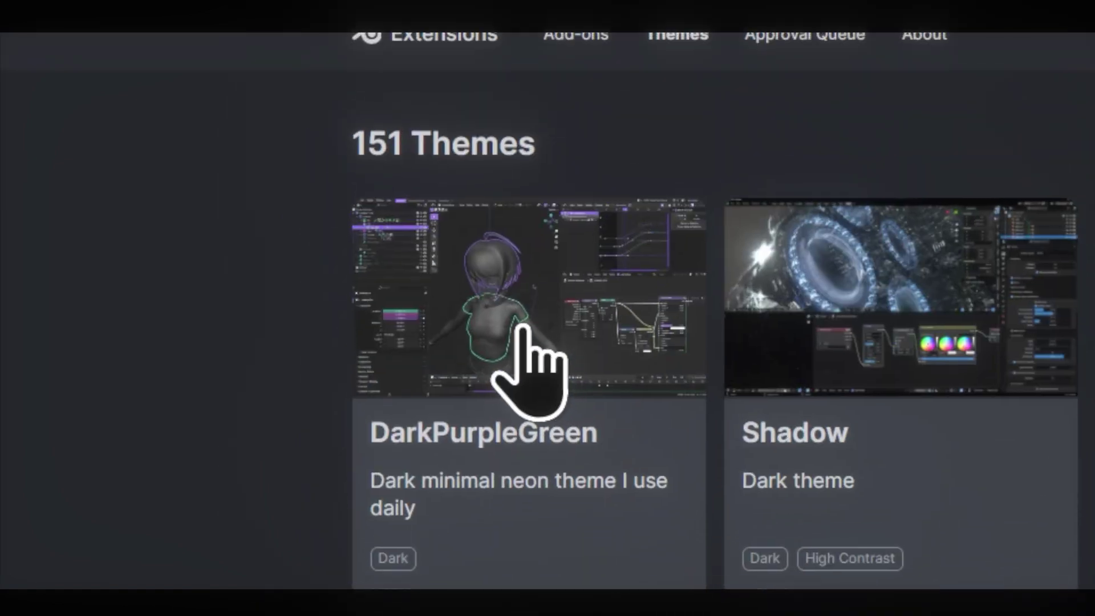
pyautogui.click(521, 325)
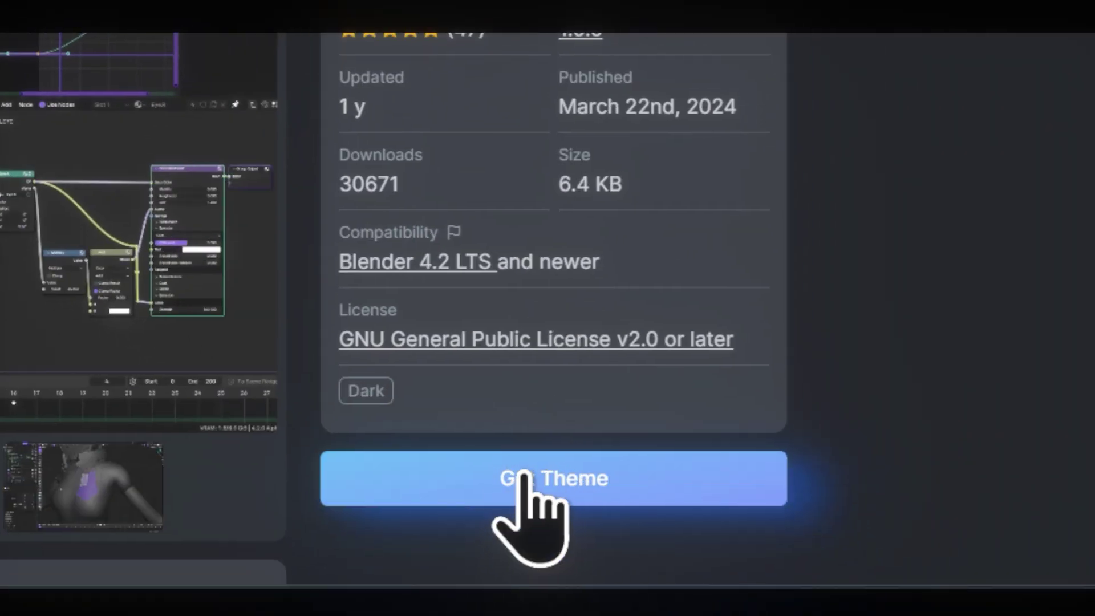
pyautogui.click(528, 476)
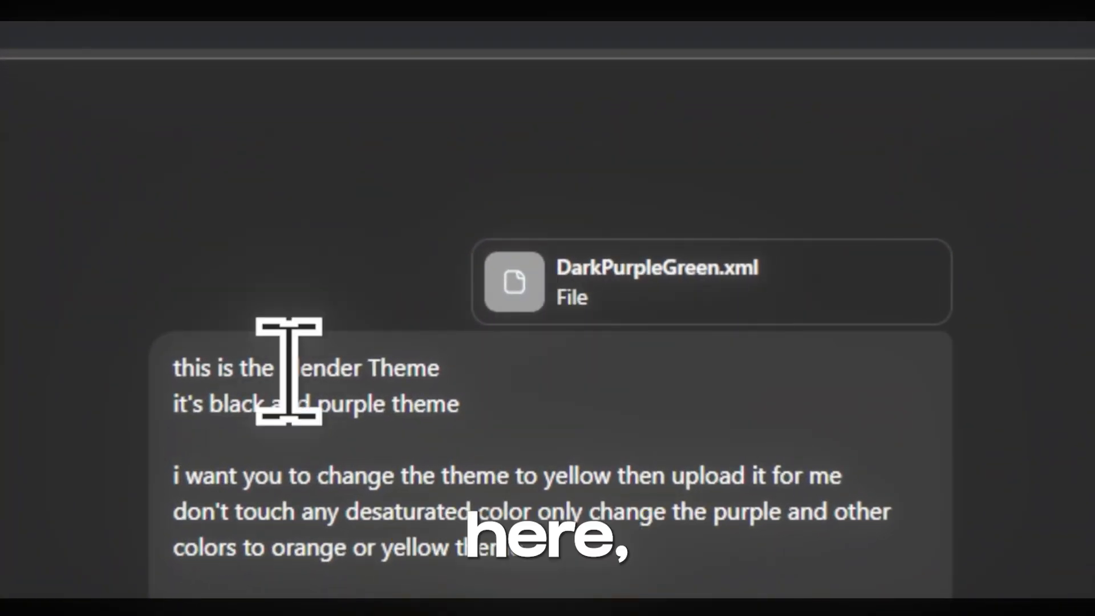
# Review each line of the prompt, from the purple theme description to the colour-tune request
pyautogui.moveTo(172, 367); pyautogui.dragTo(440, 369)
pyautogui.moveTo(171, 406); pyautogui.dragTo(472, 416)
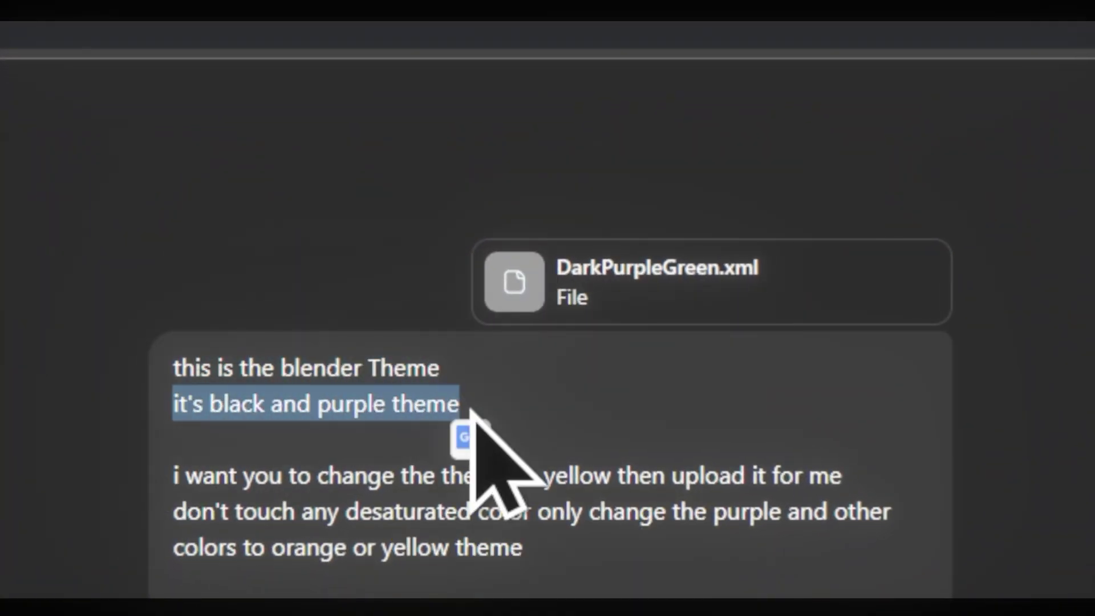
pyautogui.click(289, 420)
pyautogui.moveTo(172, 476); pyautogui.dragTo(291, 529)
pyautogui.moveTo(165, 558); pyautogui.dragTo(403, 587)
pyautogui.click(401, 594)
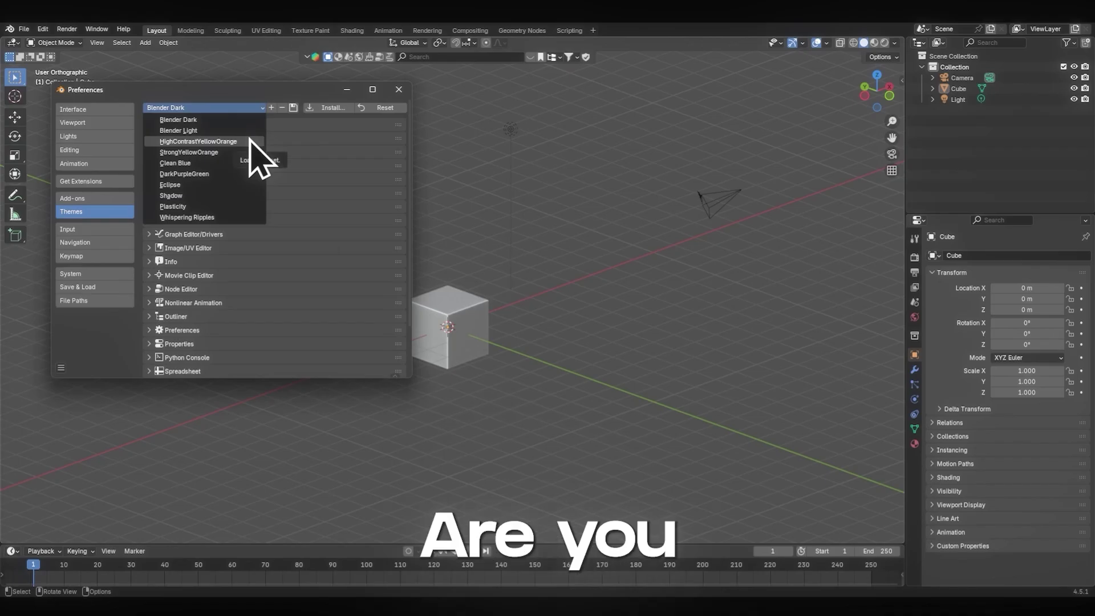
# Apply the StrongYellowOrange theme and move Preferences aside to view the scene
pyautogui.click(240, 152)
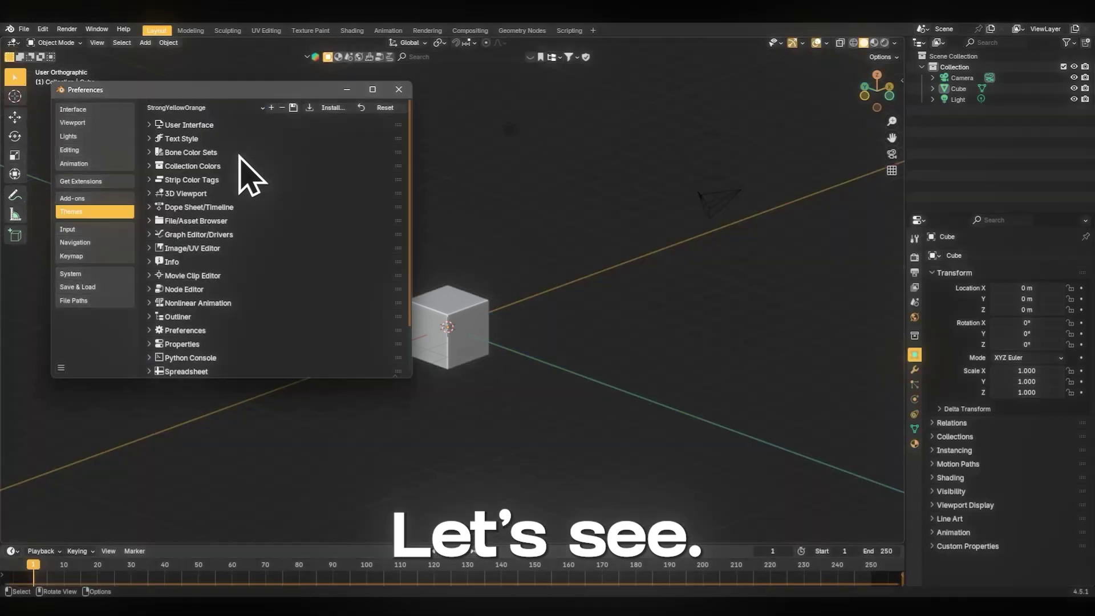
pyautogui.moveTo(272, 98); pyautogui.dragTo(716, 137)
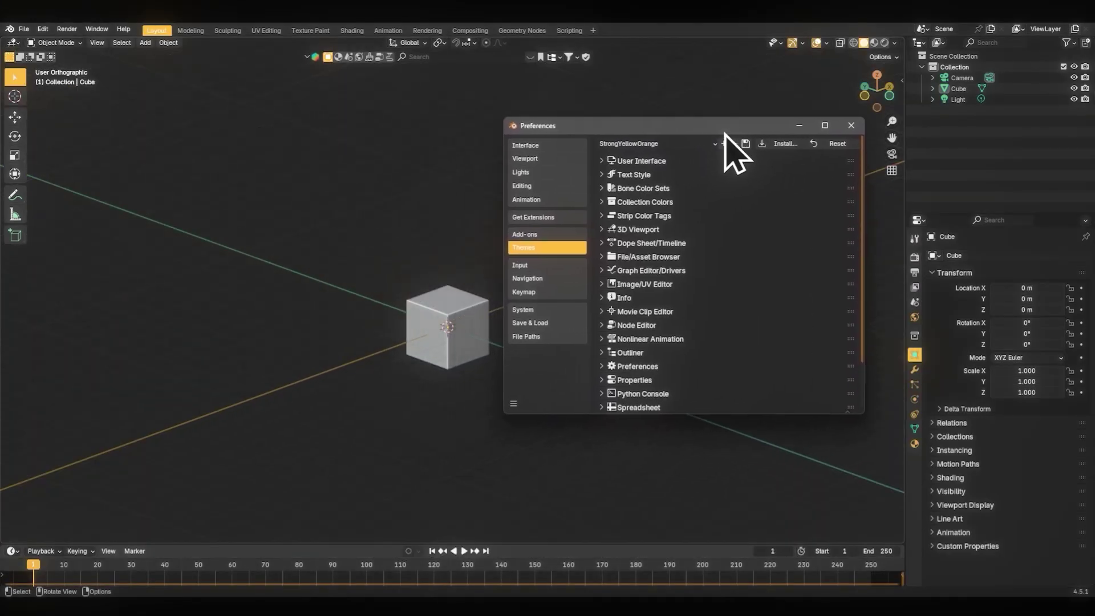
pyautogui.moveTo(878, 199); pyautogui.dragTo(844, 216, button='middle')
pyautogui.moveTo(870, 88); pyautogui.dragTo(846, 96)
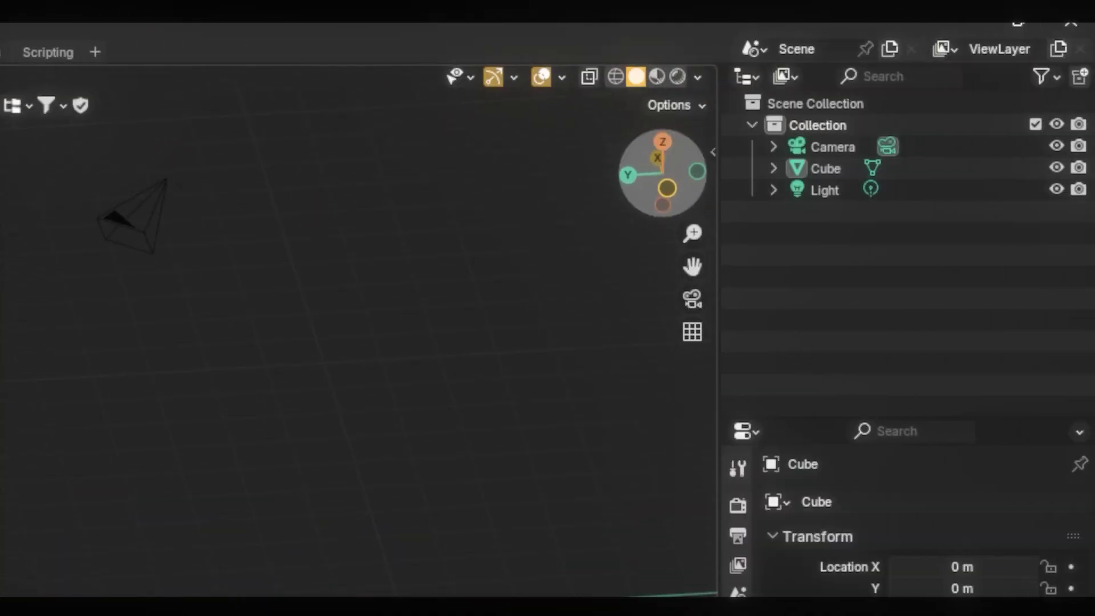
# Inset the cube's top face in Edit Mode to preview the colours, then read the contrast request
pyautogui.click(472, 350)
pyautogui.press('Tab')
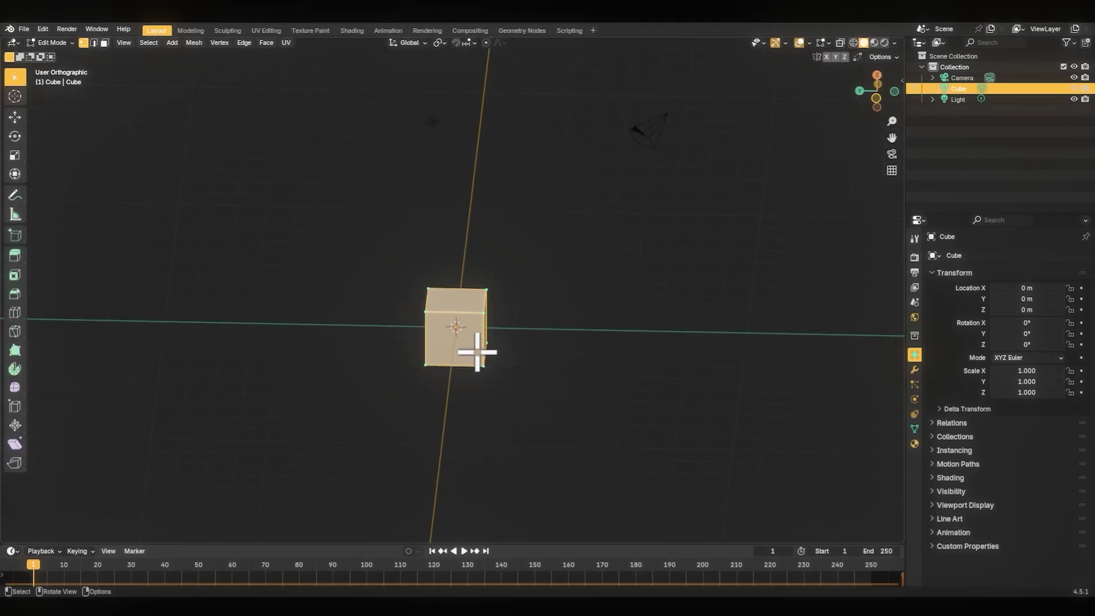
pyautogui.moveTo(461, 330); pyautogui.dragTo(633, 231, button='middle')
pyautogui.moveTo(869, 104); pyautogui.dragTo(864, 91)
pyautogui.press('Tab')
pyautogui.press('Tab')
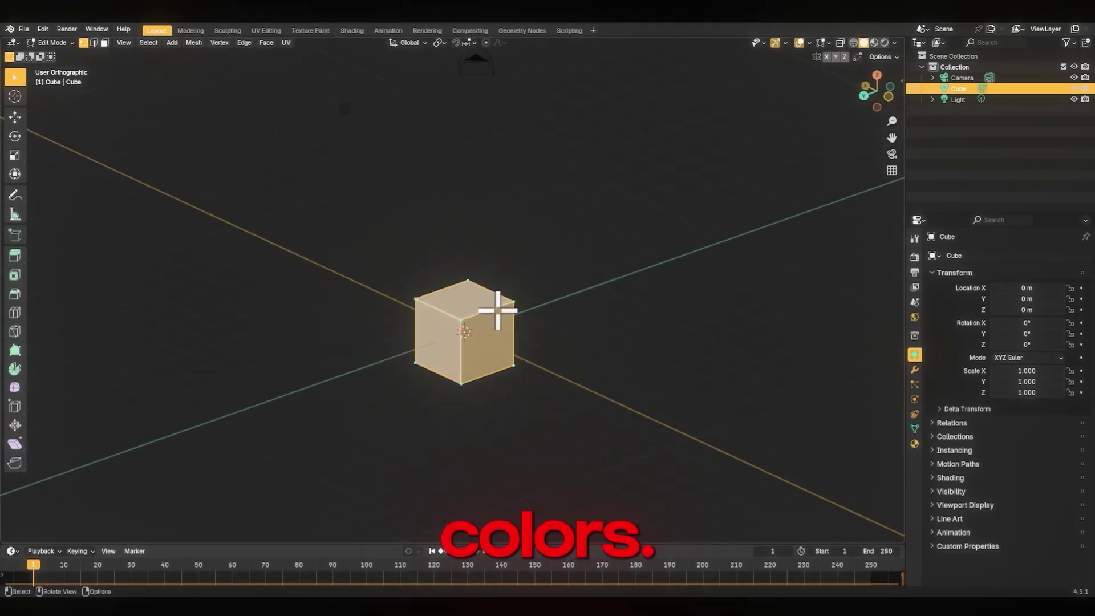
pyautogui.press('i')
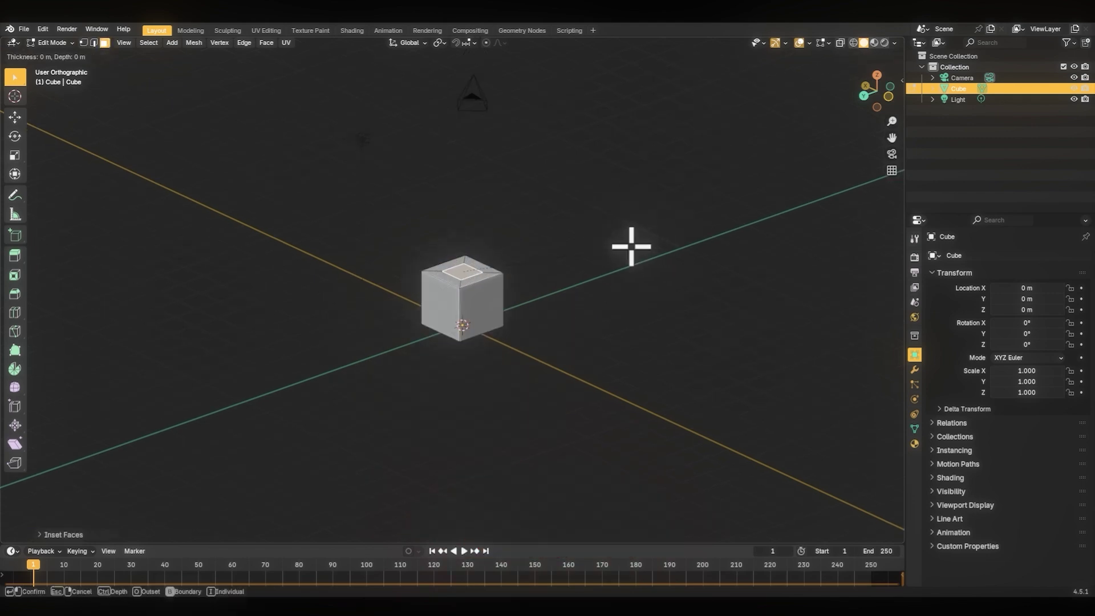
pyautogui.press('Tab')
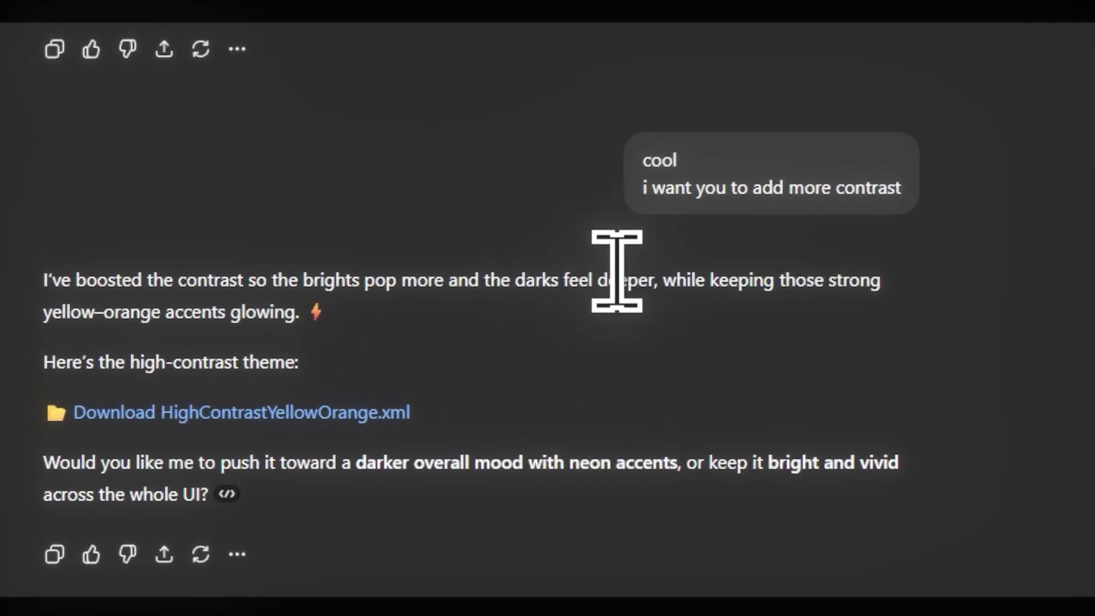
pyautogui.moveTo(638, 192); pyautogui.dragTo(907, 194)
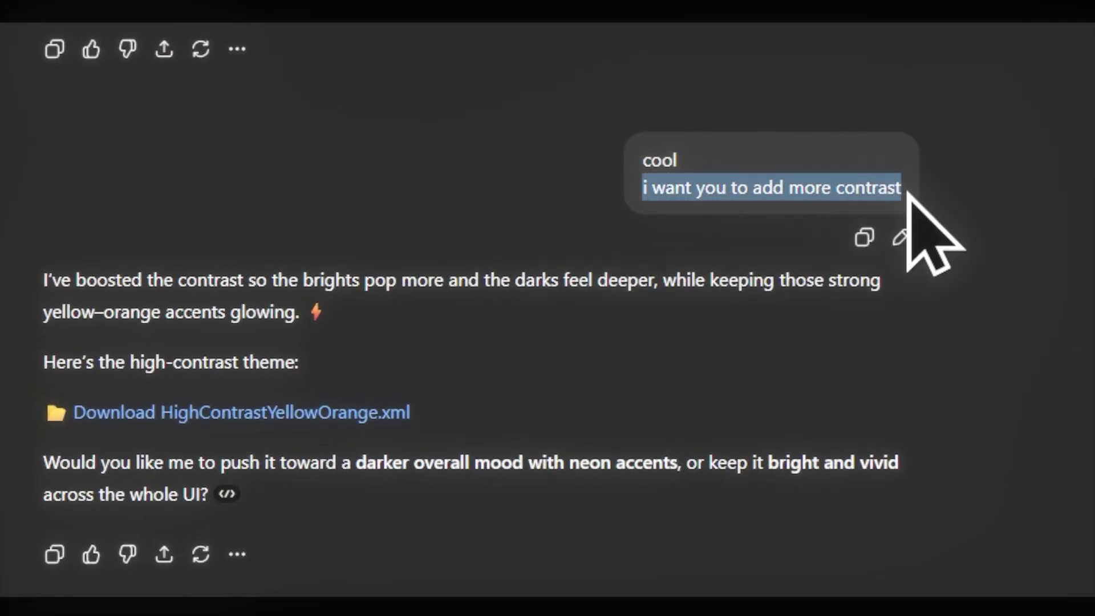
pyautogui.click(887, 188)
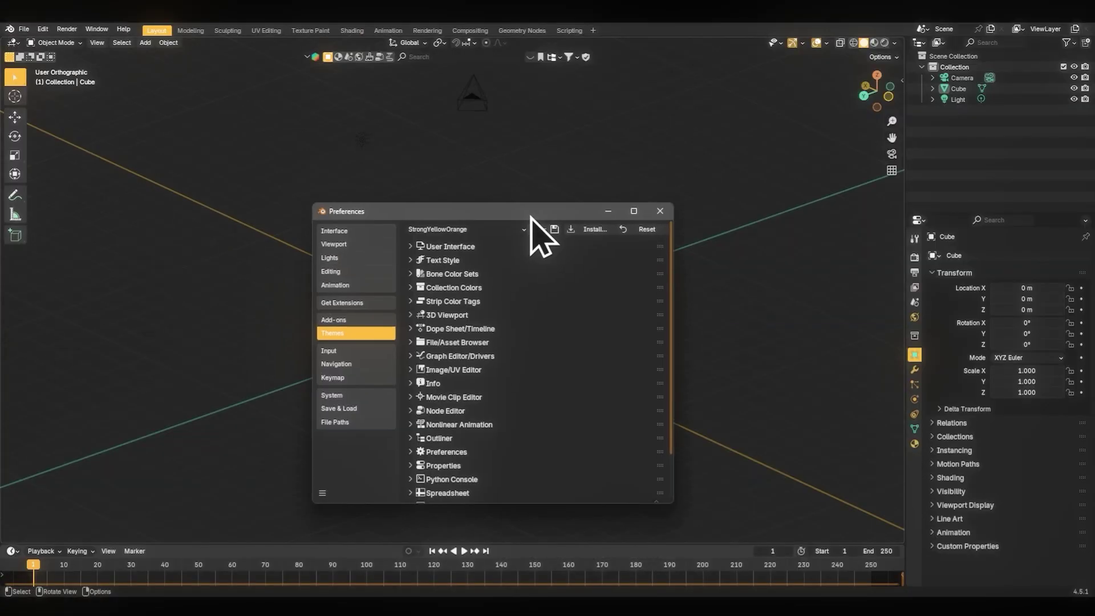
# Switch the theme preset to HighContrastYellowOrange and move Preferences off the cube
pyautogui.click(452, 182)
pyautogui.click(474, 194)
pyautogui.click(467, 180)
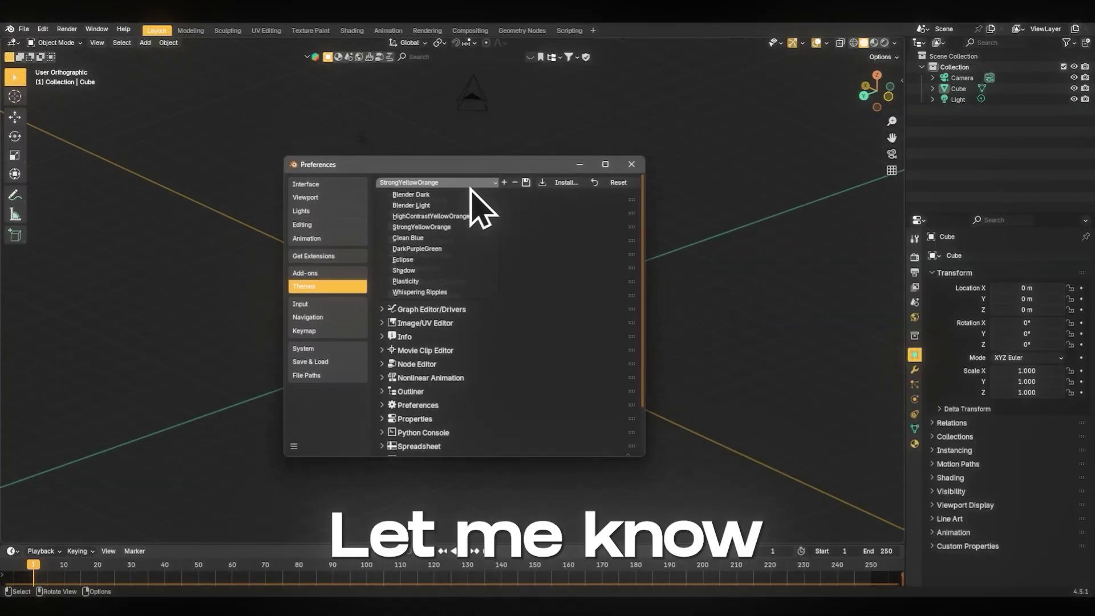
pyautogui.click(458, 216)
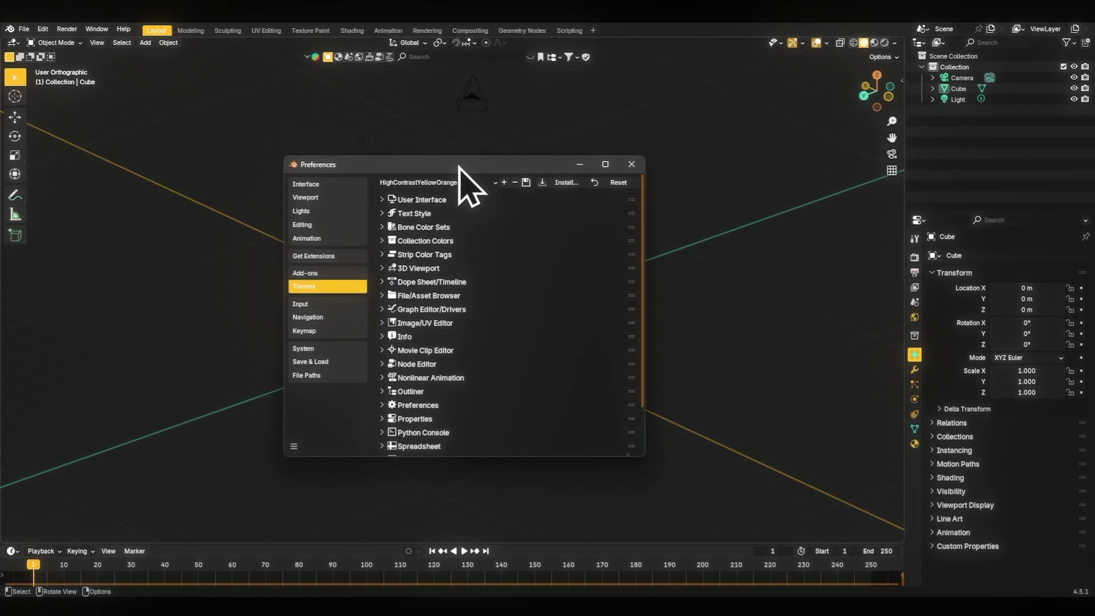
pyautogui.moveTo(459, 165); pyautogui.dragTo(521, 330)
# Toggle the cube into Edit Mode and back, then recentre the Preferences window
pyautogui.click(501, 317)
pyautogui.press('Tab')
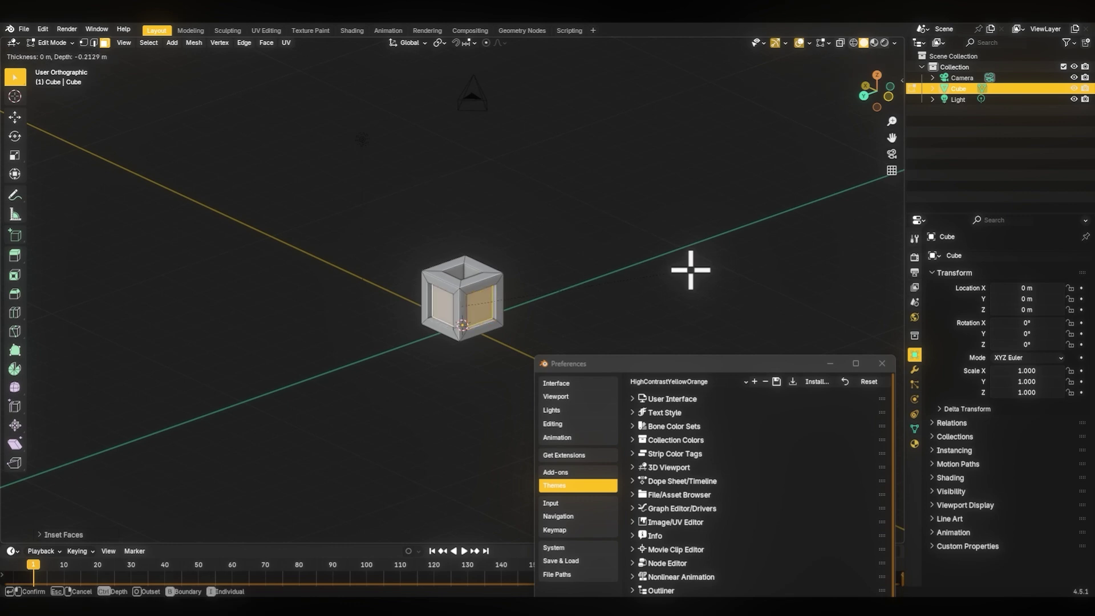
pyautogui.press('Tab')
pyautogui.click(701, 288)
pyautogui.moveTo(684, 363); pyautogui.dragTo(667, 147)
pyautogui.click(513, 151)
# Set User Interface > Menu Background Roundness to 0.8 in the Themes settings
pyautogui.click(513, 178)
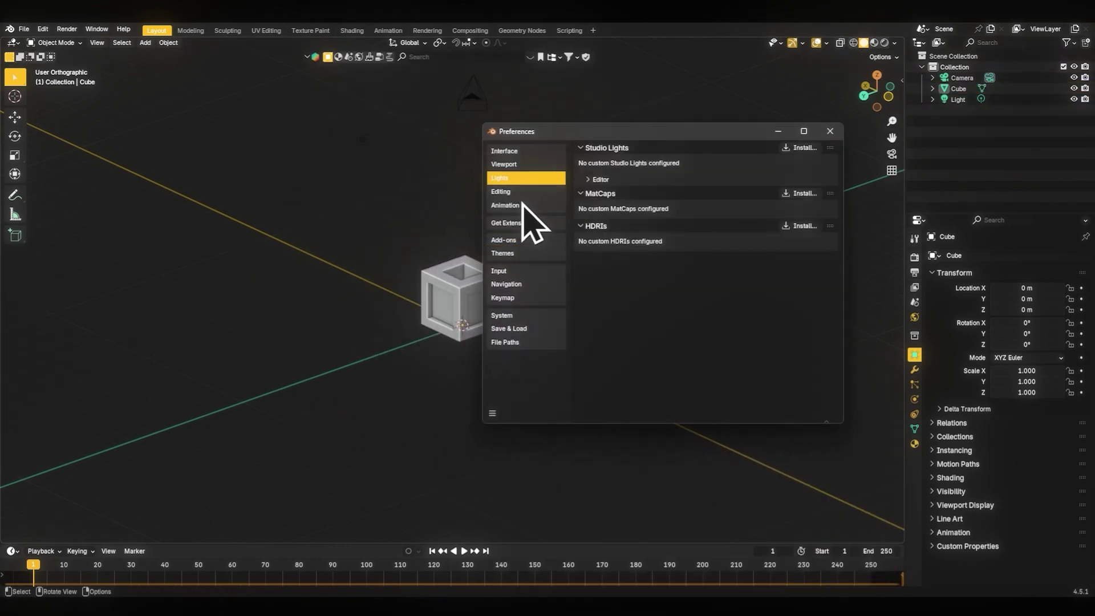
pyautogui.click(515, 254)
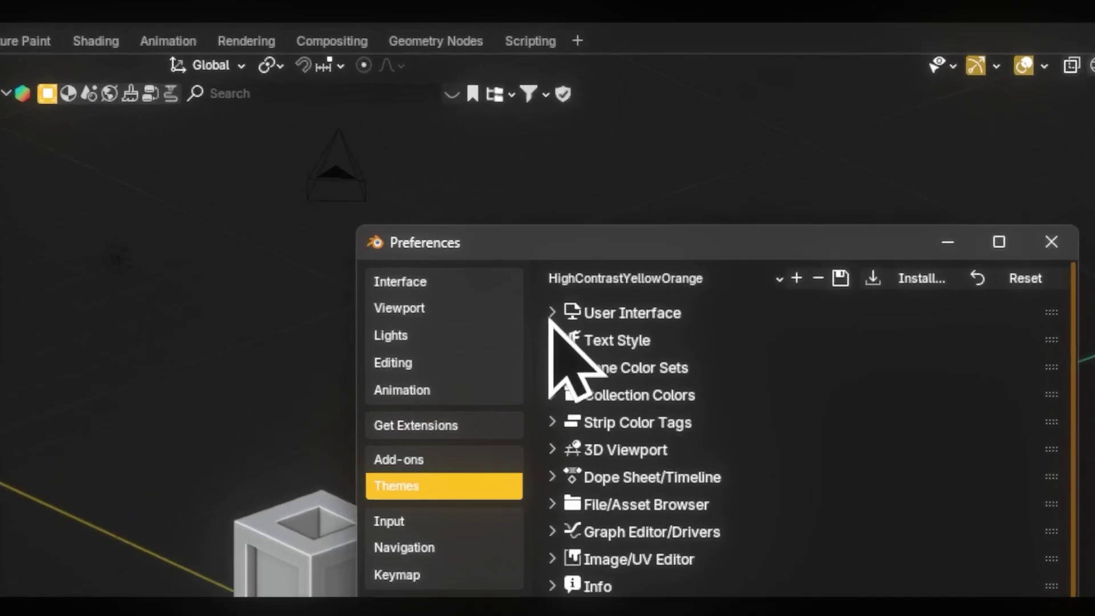
pyautogui.click(579, 166)
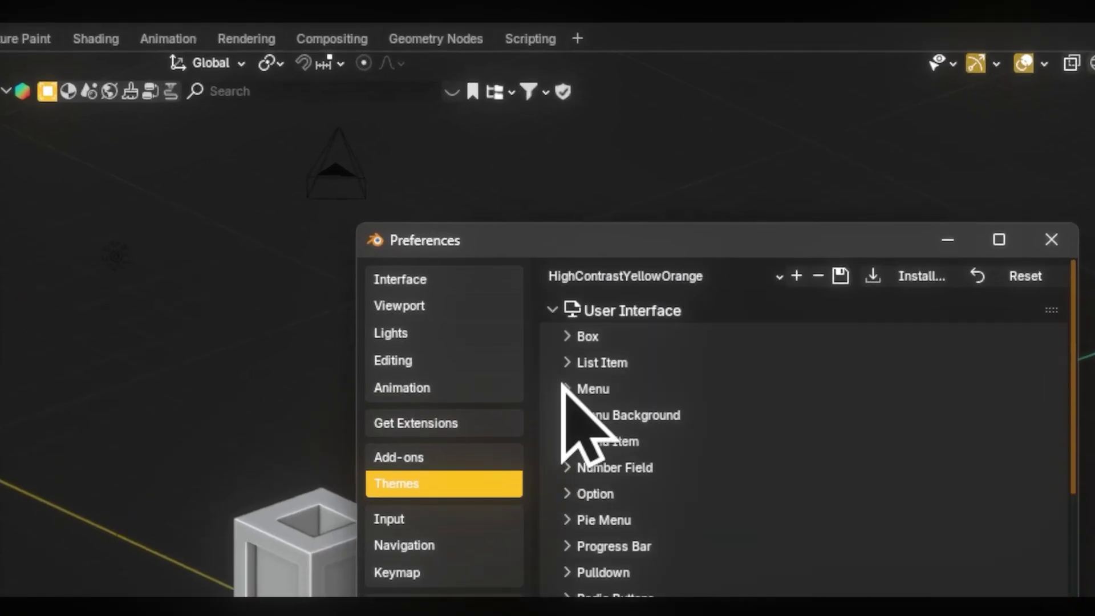
pyautogui.click(566, 416)
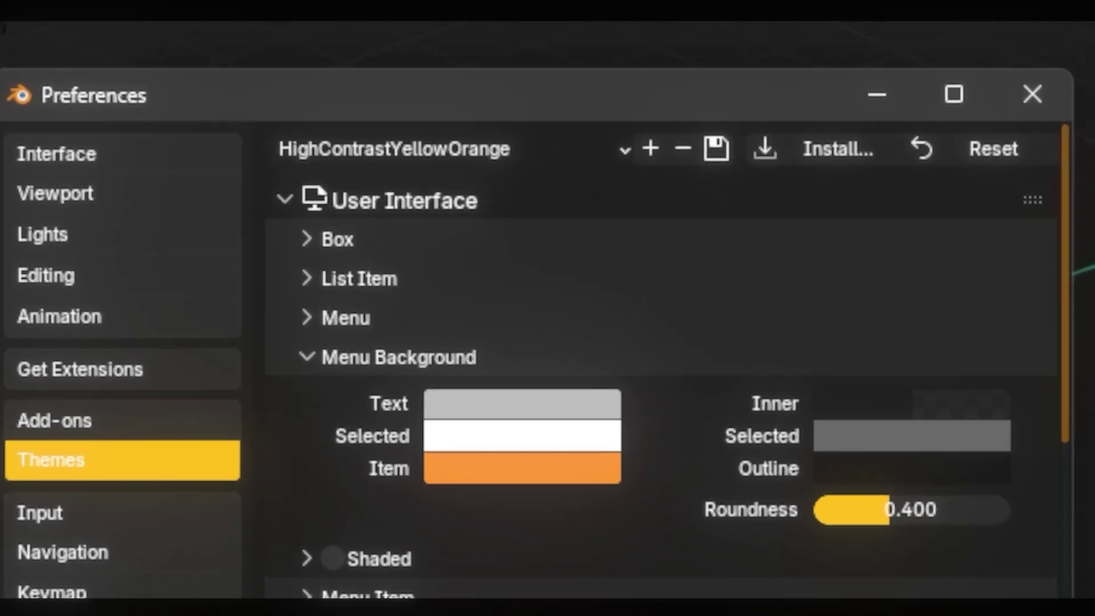
pyautogui.click(906, 509)
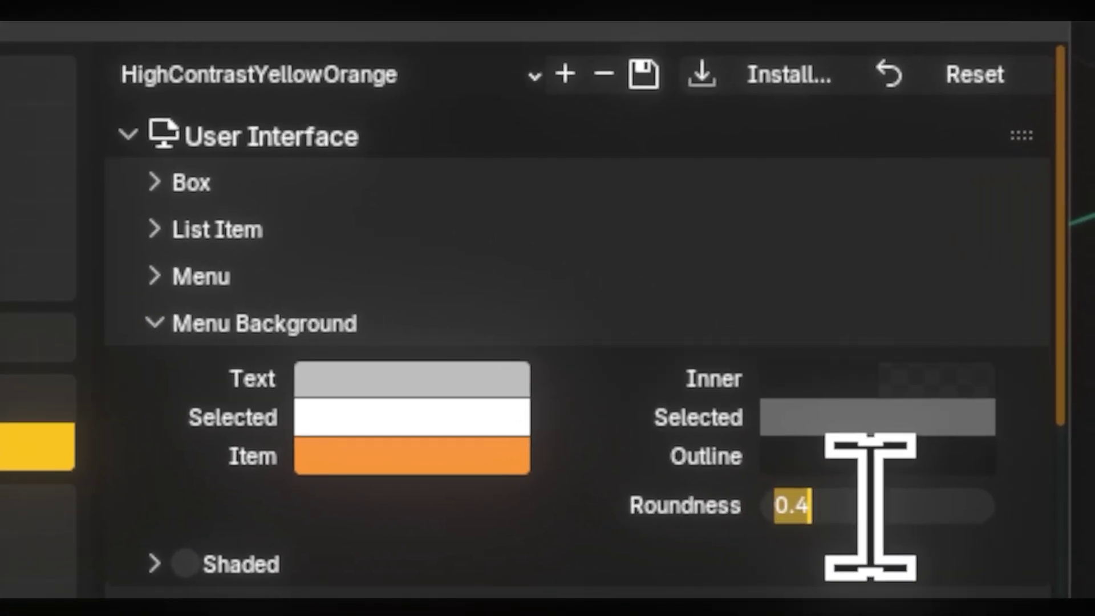
pyautogui.write('0.8')
pyautogui.press('Return')
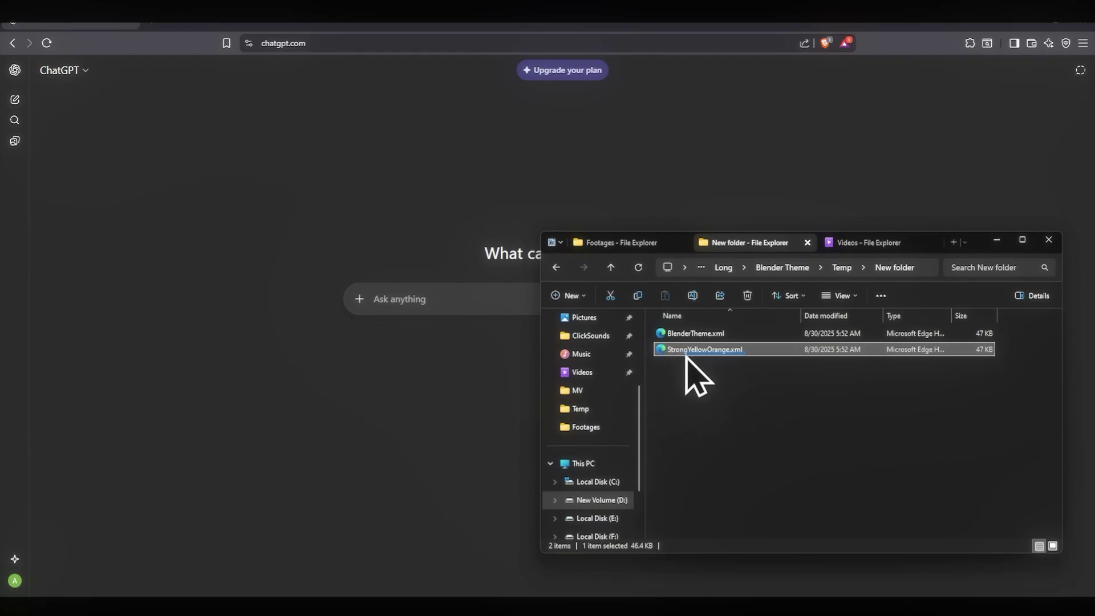
# Attach StrongYellowOrange.xml to ChatGPT with a multi-line request to recolour it from yellow to blue
pyautogui.moveTo(687, 350); pyautogui.dragTo(507, 316)
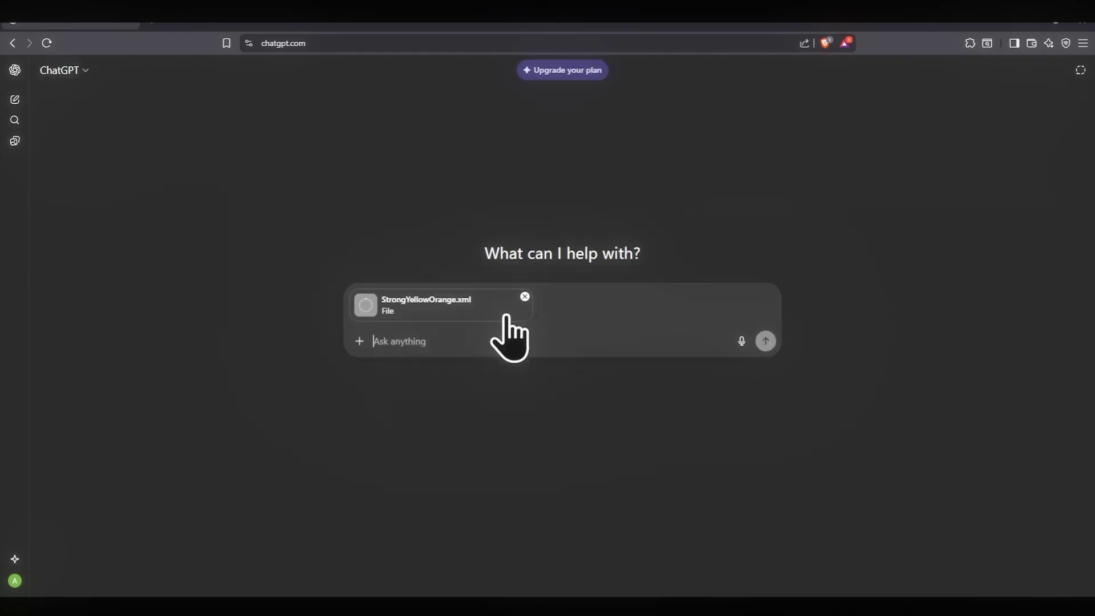
pyautogui.write('This is my Blender')
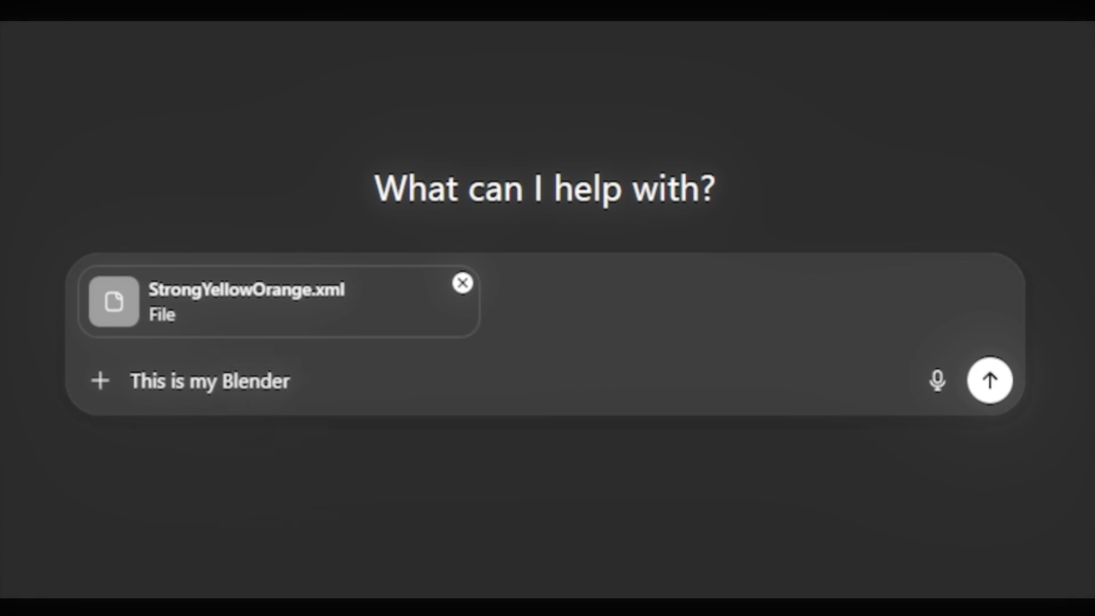
pyautogui.write(' Theme')
pyautogui.hotkey('shift', 'Return')
pyautogui.hotkey('shift', 'Return')
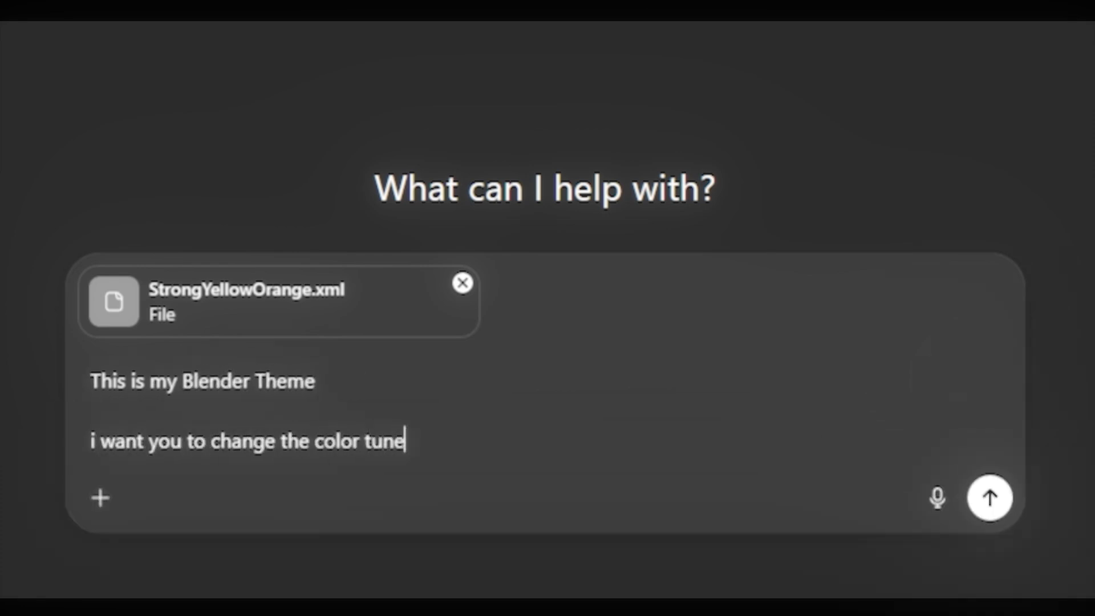
pyautogui.hotkey('shift', 'Return')
pyautogui.write('from')
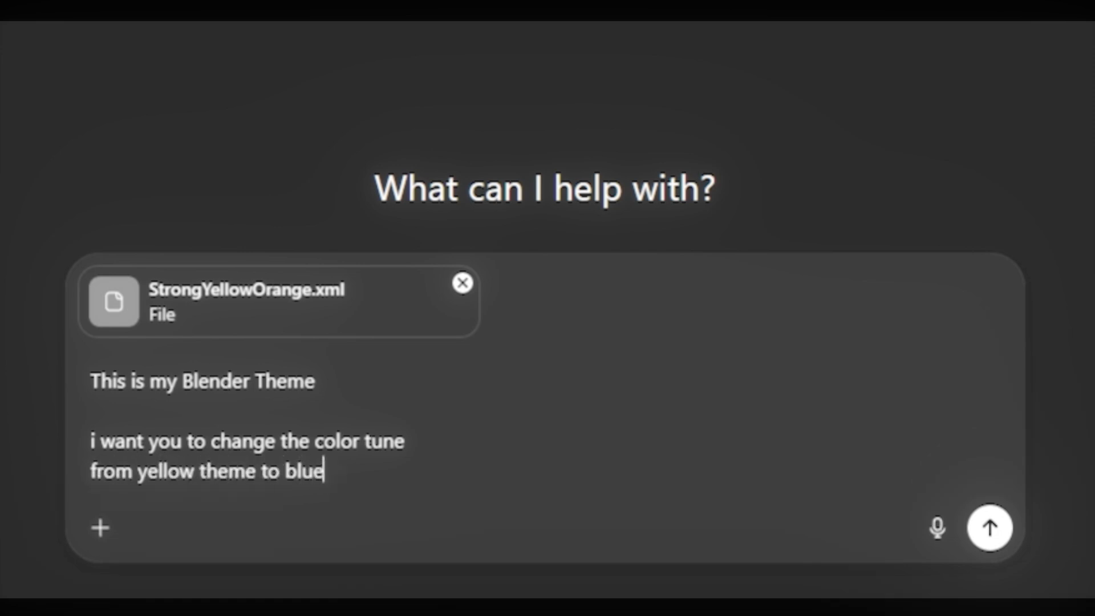
pyautogui.write(' yellow theme')
pyautogui.hotkey('shift', 'Return')
pyautogui.write('and also change similar colors')
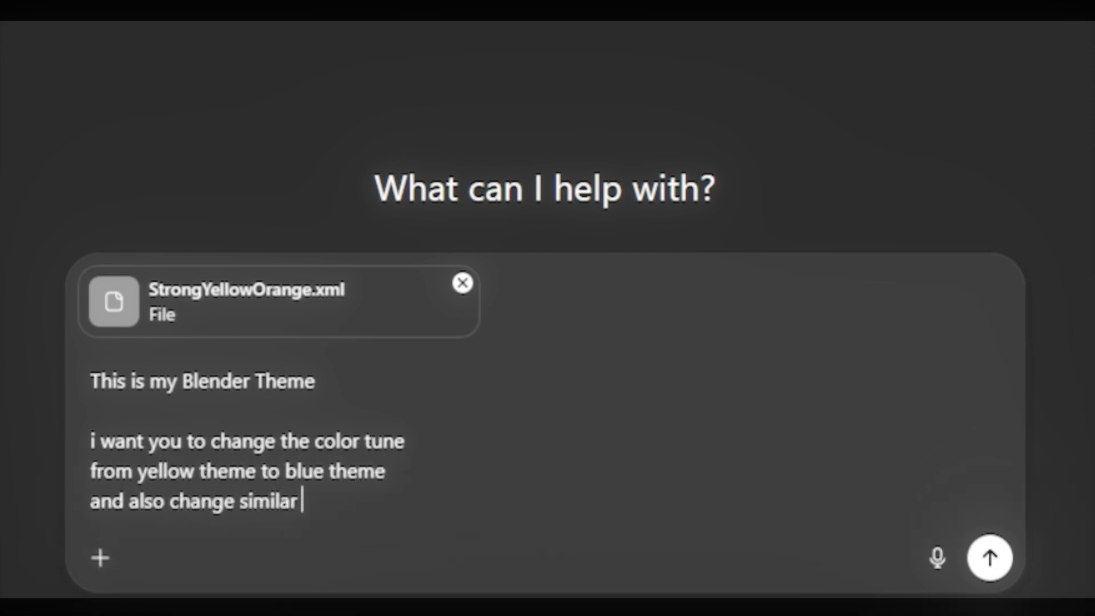
pyautogui.click(988, 558)
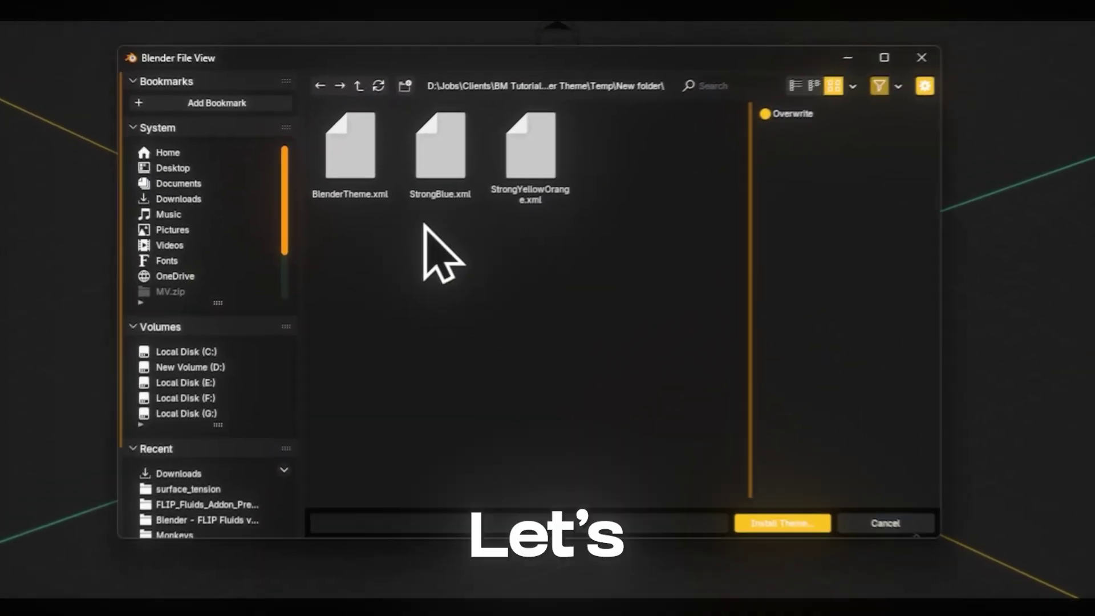
# Install StrongBlue.xml as the Blender theme
pyautogui.click(451, 188)
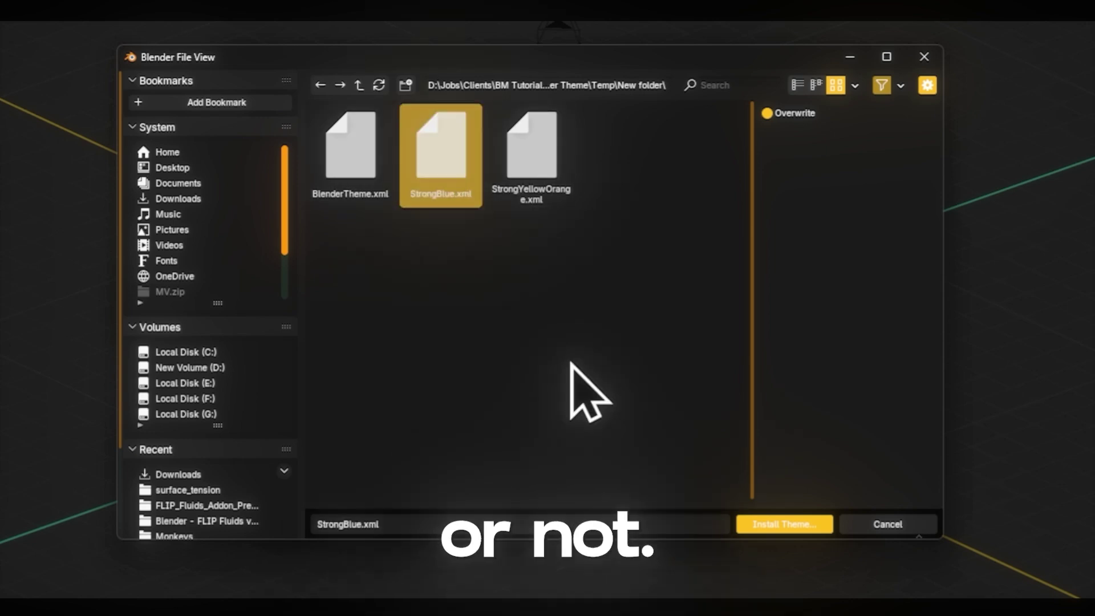
pyautogui.click(796, 527)
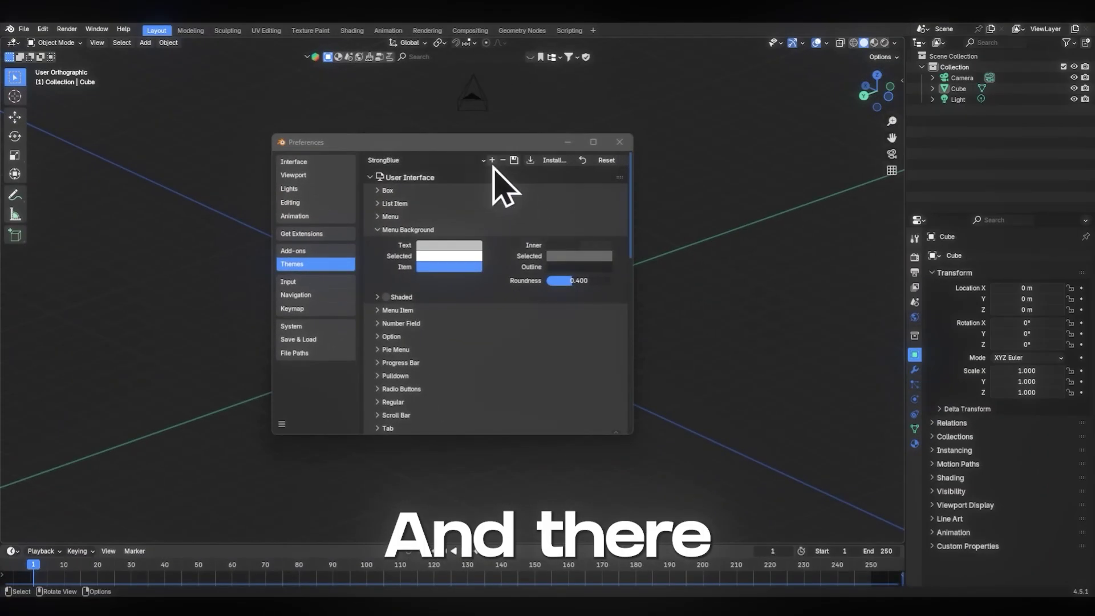
pyautogui.moveTo(504, 145); pyautogui.dragTo(649, 146)
pyautogui.moveTo(795, 183)
pyautogui.mouseDown()
pyautogui.moveTo(798, 317)
pyautogui.moveTo(799, 180)
pyautogui.mouseUp()
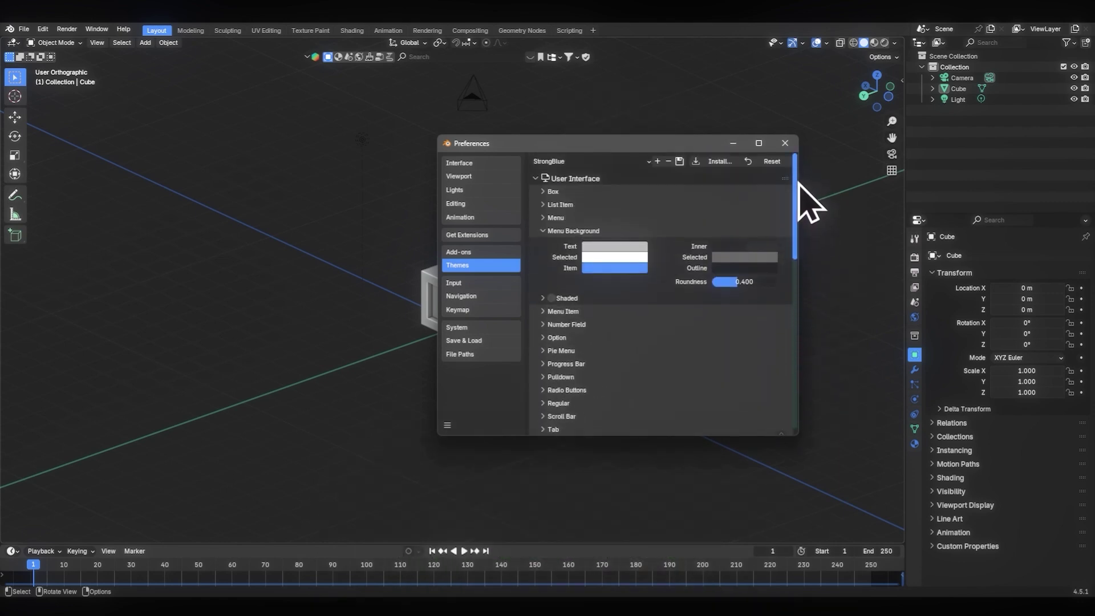
# Browse the Preferences pages under the blue theme, then put the cube in Edit Mode
pyautogui.click(473, 164)
pyautogui.click(474, 176)
pyautogui.click(475, 190)
pyautogui.click(475, 204)
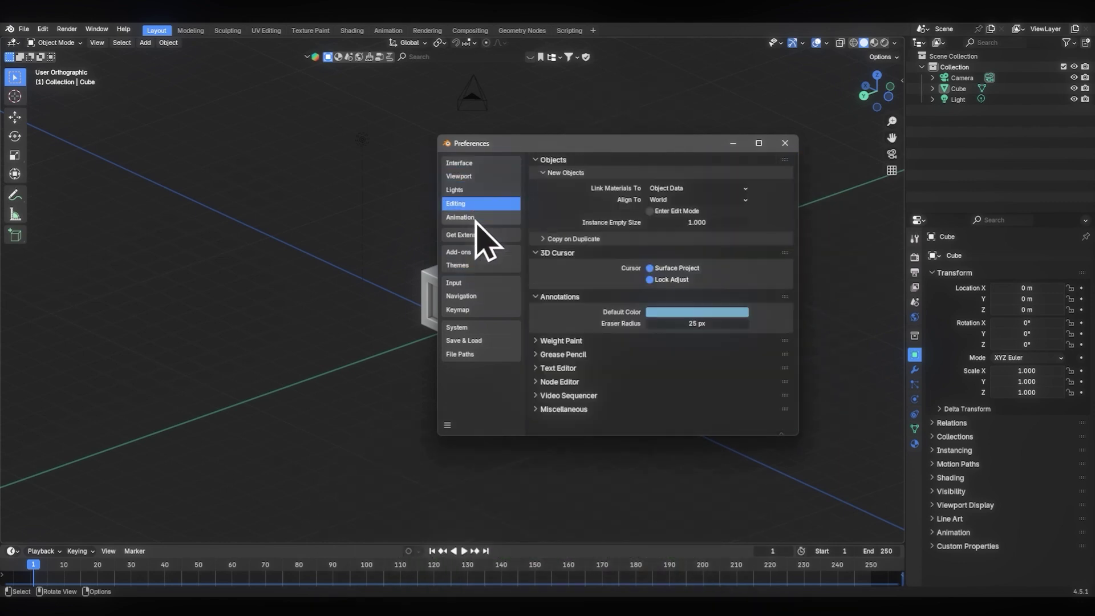
pyautogui.click(476, 235)
pyautogui.click(472, 266)
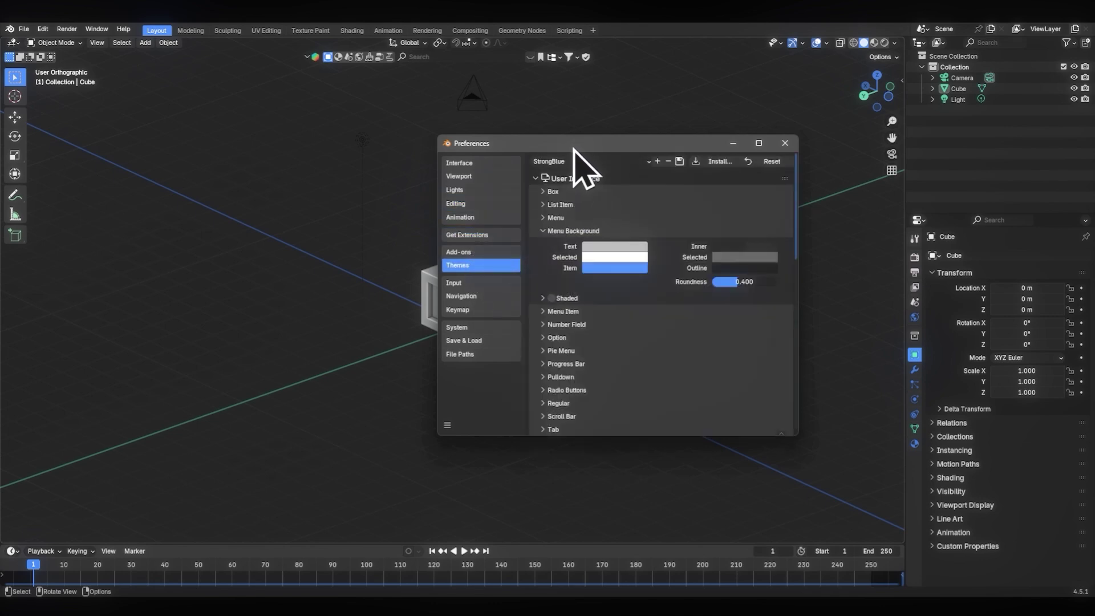
pyautogui.moveTo(573, 148); pyautogui.dragTo(706, 153)
pyautogui.click(456, 282)
pyautogui.press('Tab')
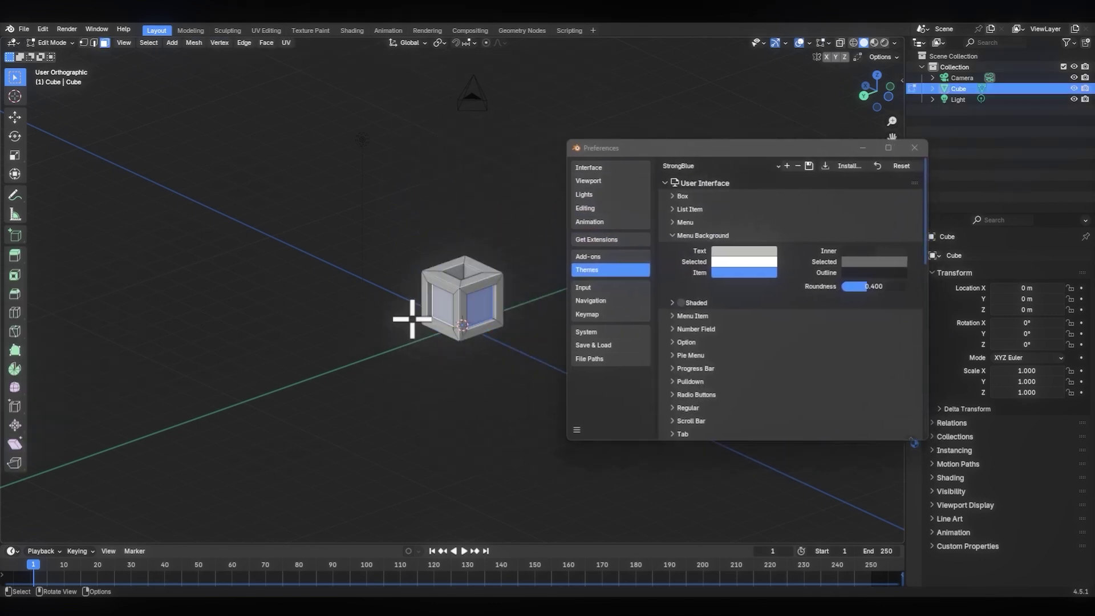
pyautogui.scroll(2, 463, 288)
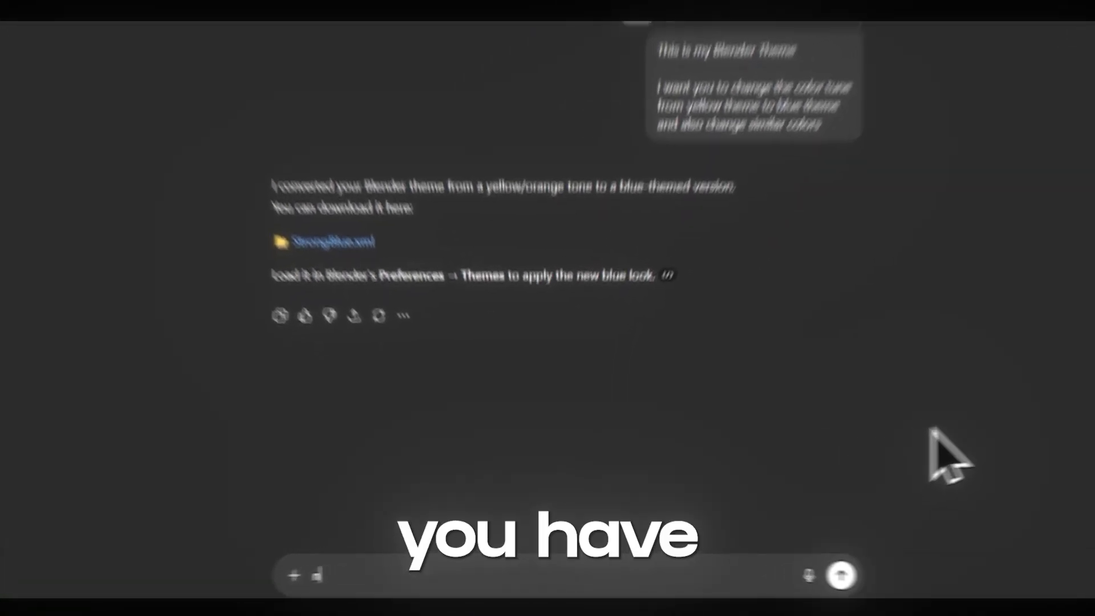
# Reply "nice" and "let's try Green" to ChatGPT
pyautogui.write('nice')
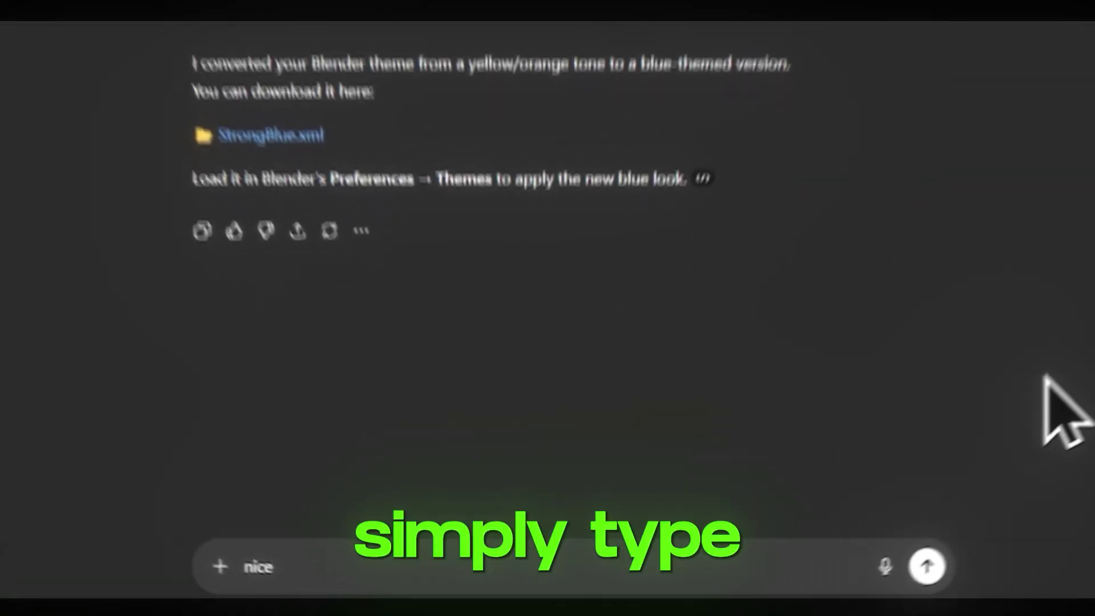
pyautogui.hotkey('shift', 'Return')
pyautogui.write("let's ")
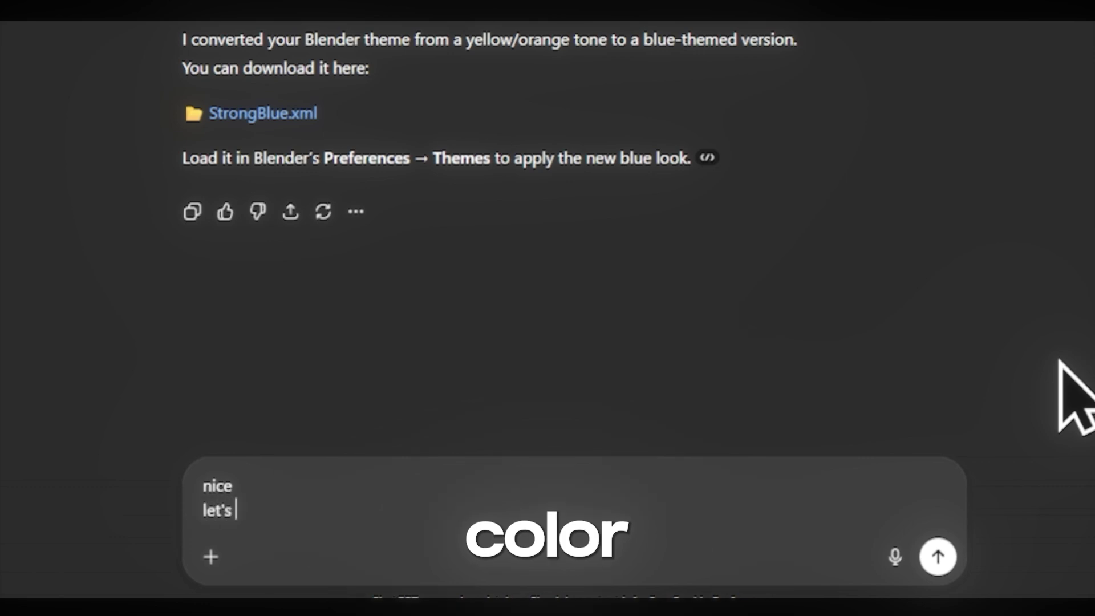
pyautogui.write('try Green')
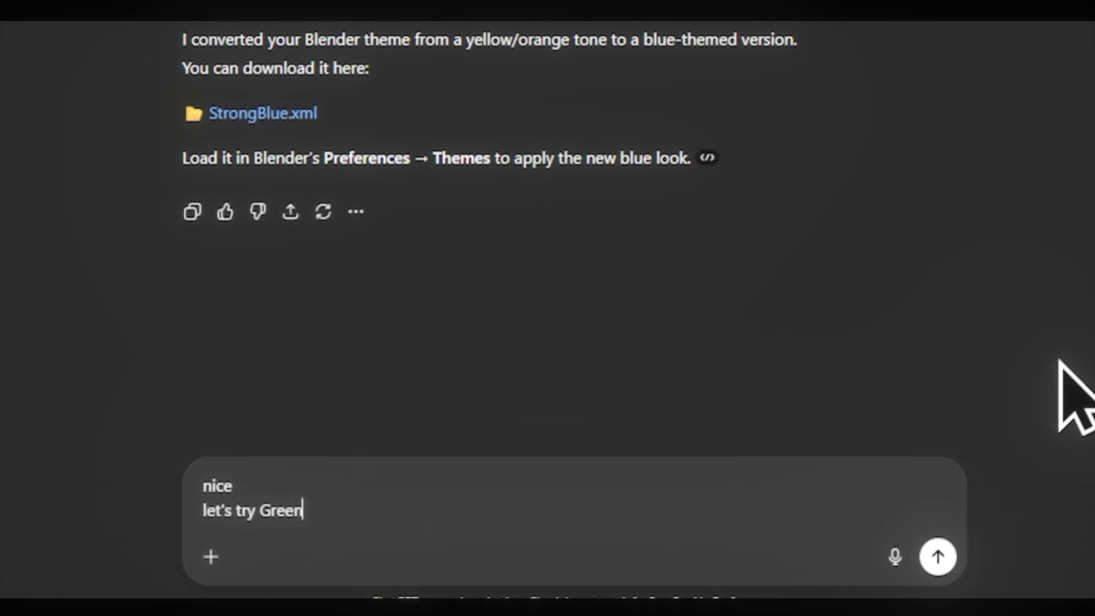
pyautogui.click(937, 556)
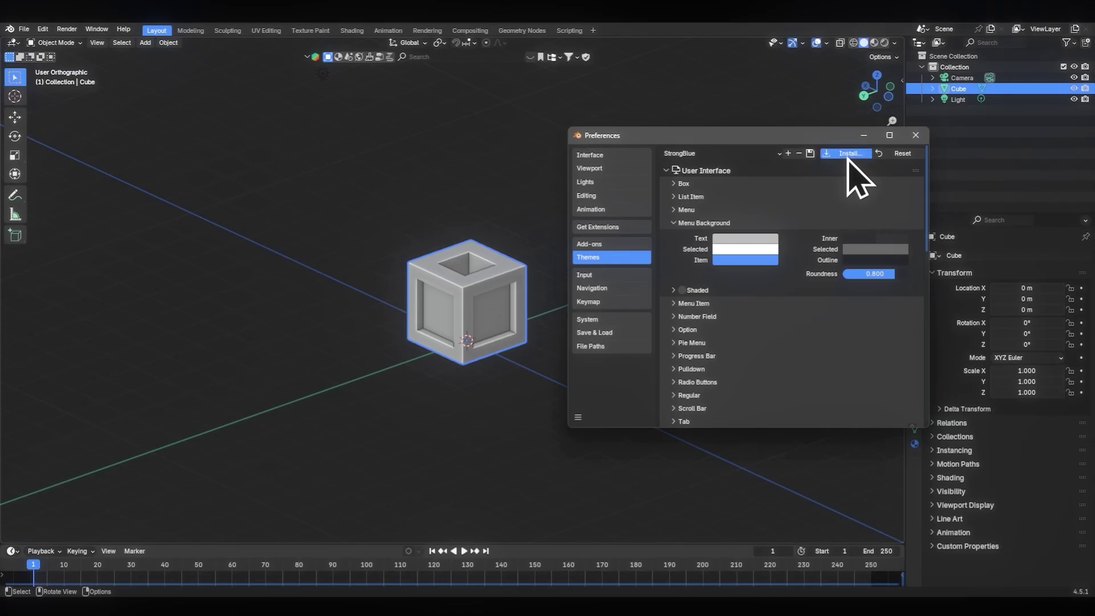
# Install the StrongGreen theme, reposition Preferences, and request a red version from ChatGPT
pyautogui.click(848, 155)
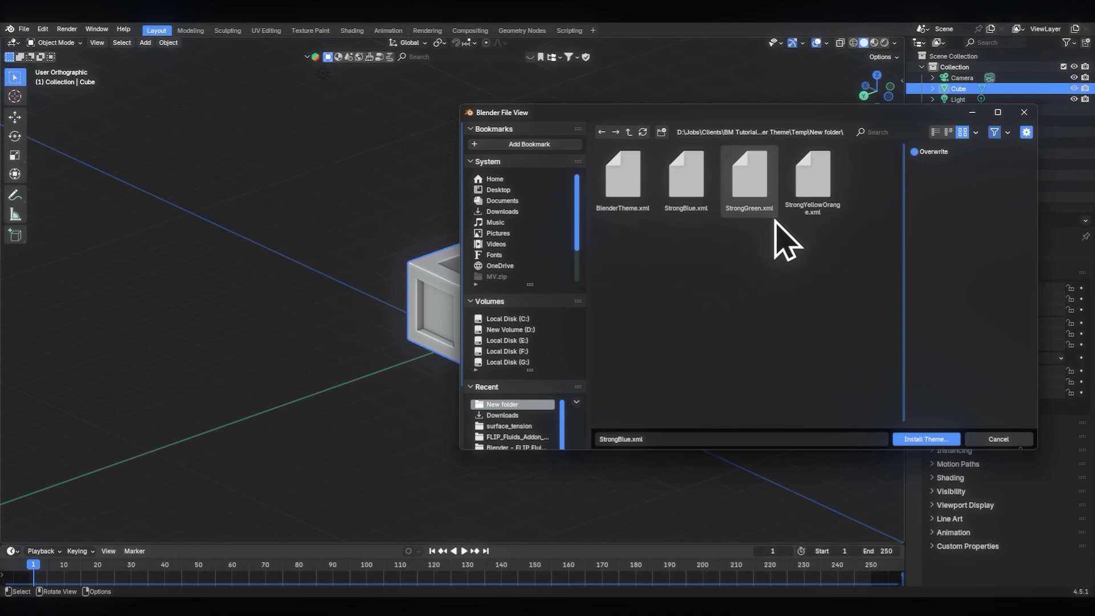
pyautogui.click(911, 441)
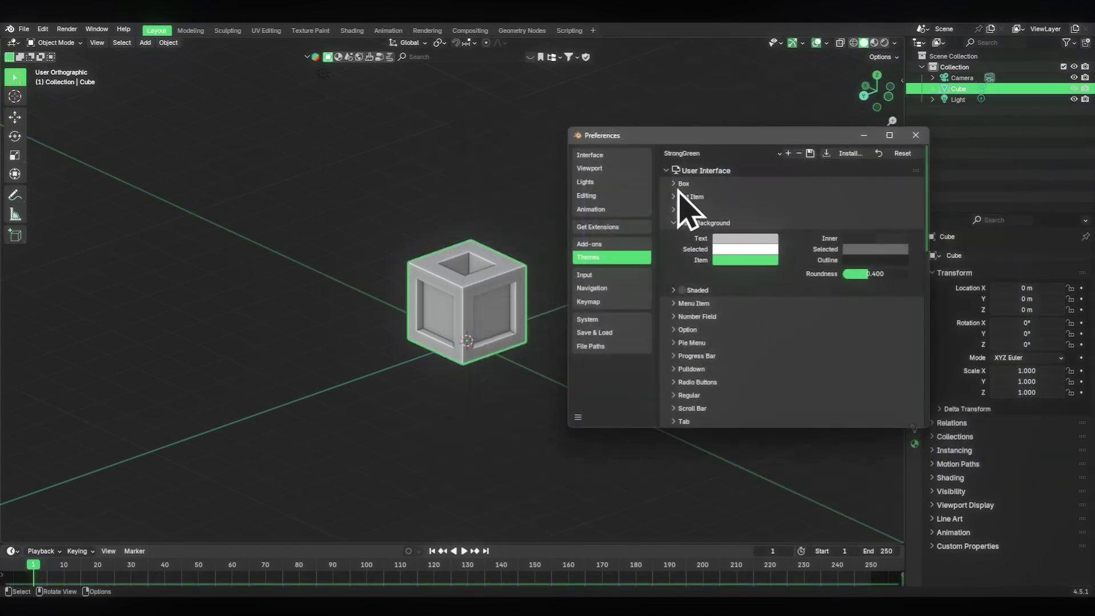
pyautogui.moveTo(642, 137); pyautogui.dragTo(698, 211)
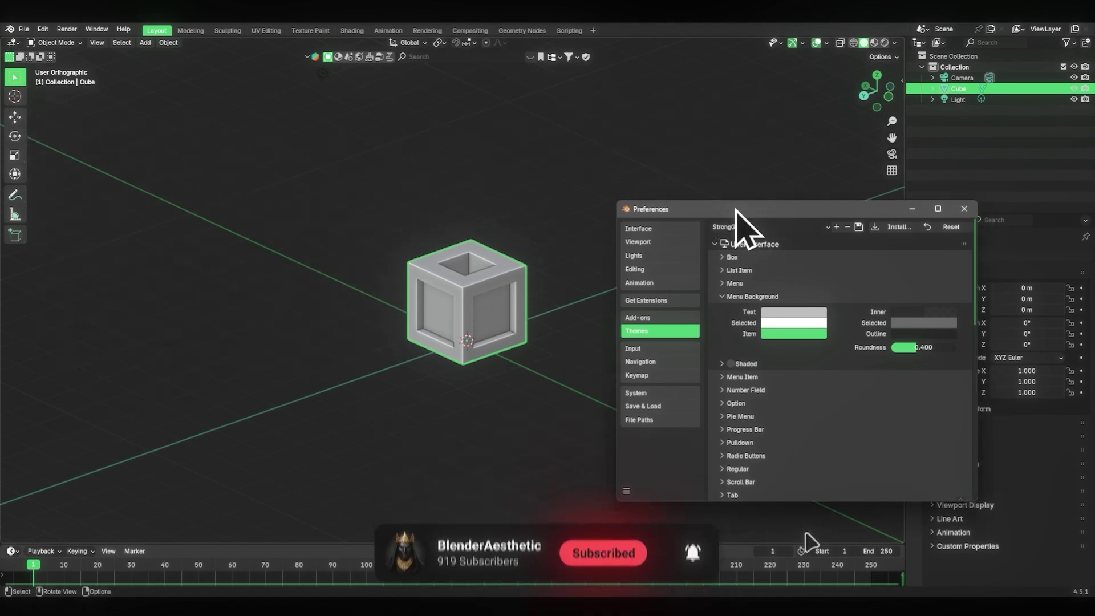
pyautogui.moveTo(738, 210); pyautogui.dragTo(502, 153)
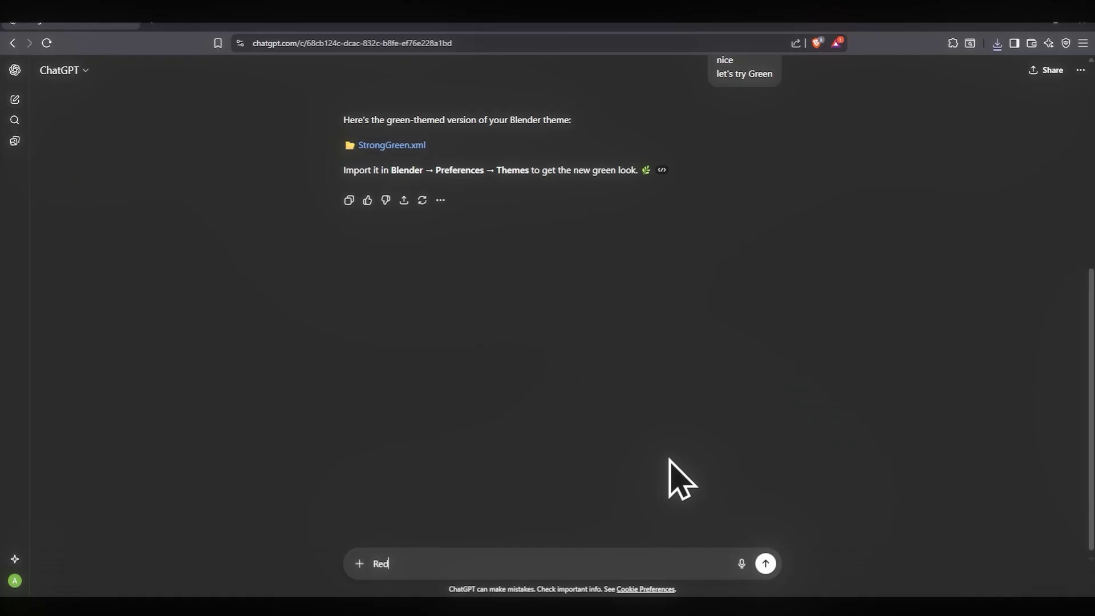
pyautogui.press('Return')
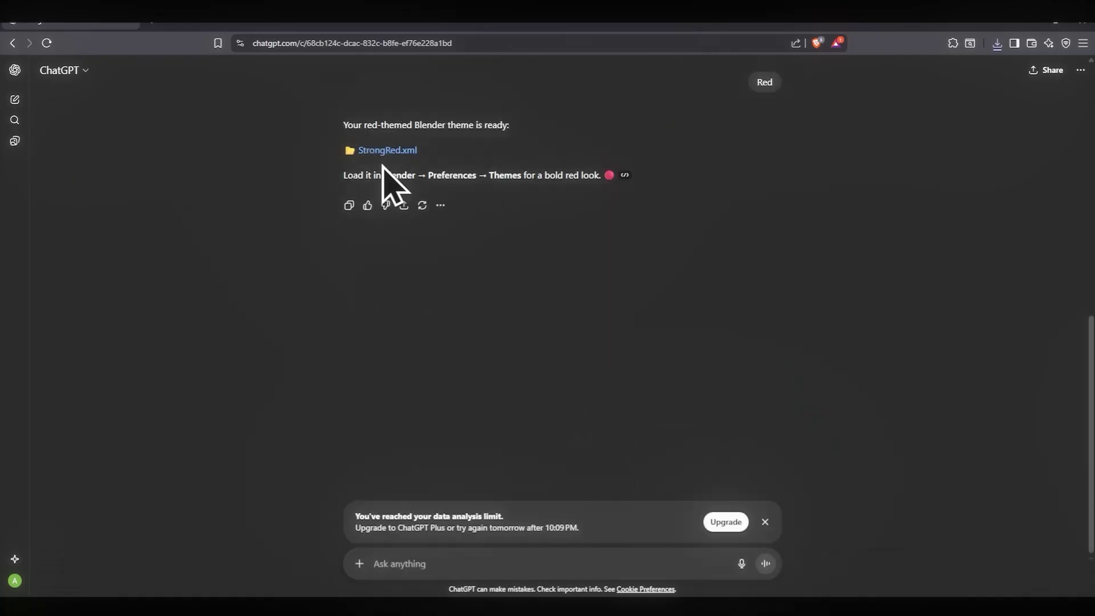
# Save StrongRed.xml from the chat into the folder with the other themes
pyautogui.click(383, 150)
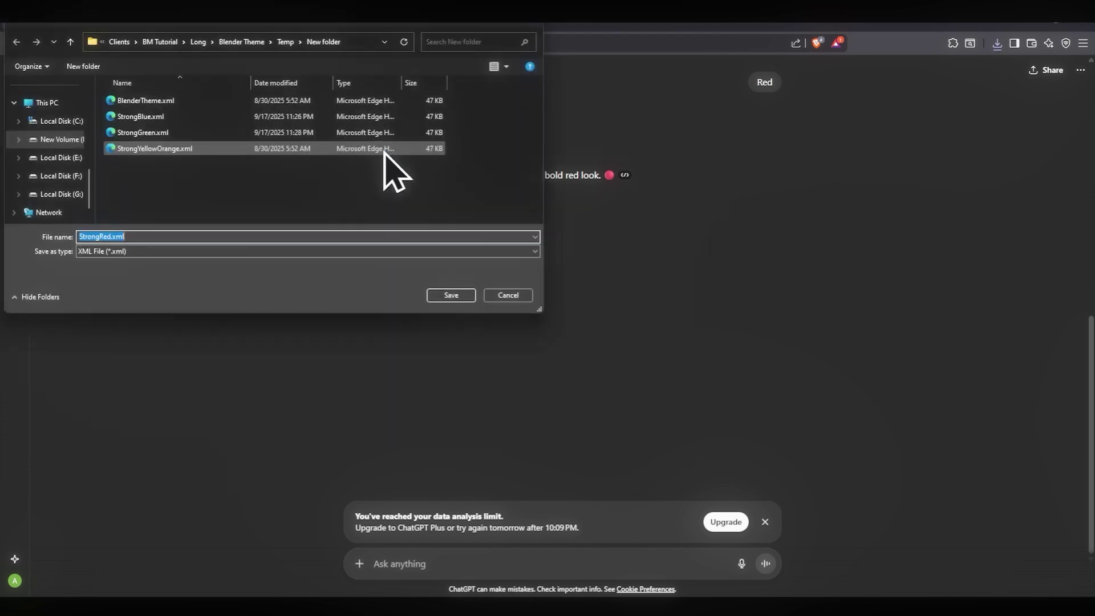
pyautogui.click(451, 295)
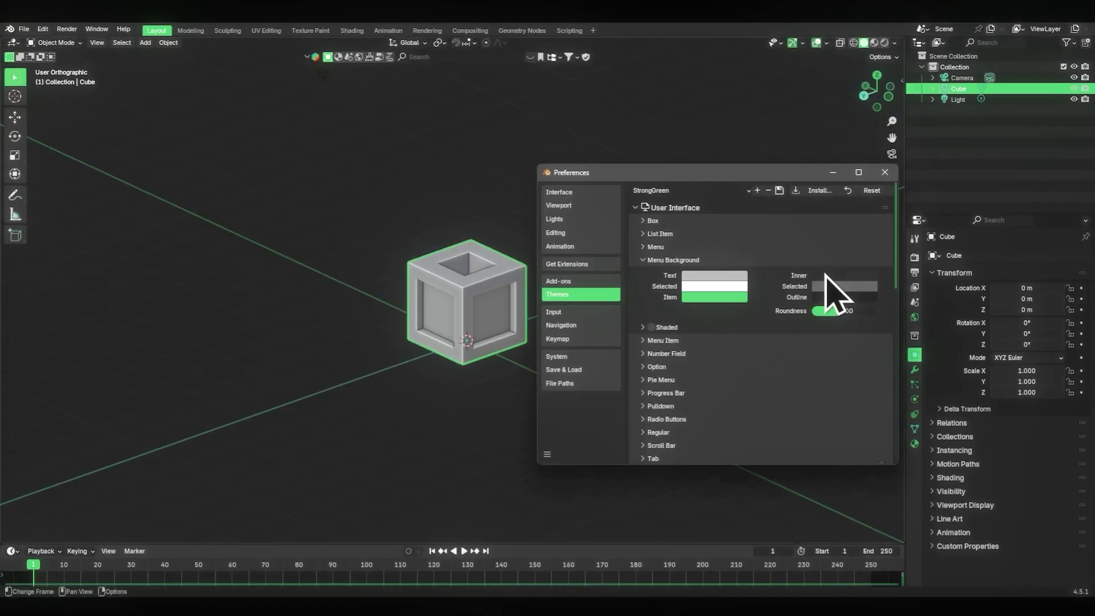
# Install the StrongRed.xml theme from Preferences > Themes and shift the Preferences window down-right
pyautogui.click(810, 192)
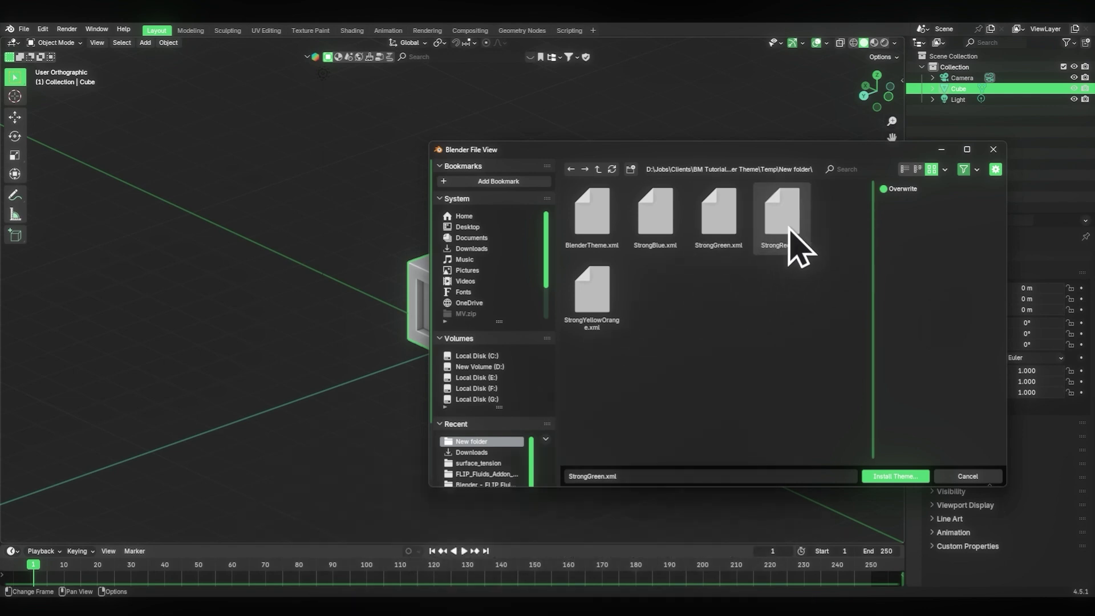
pyautogui.click(897, 476)
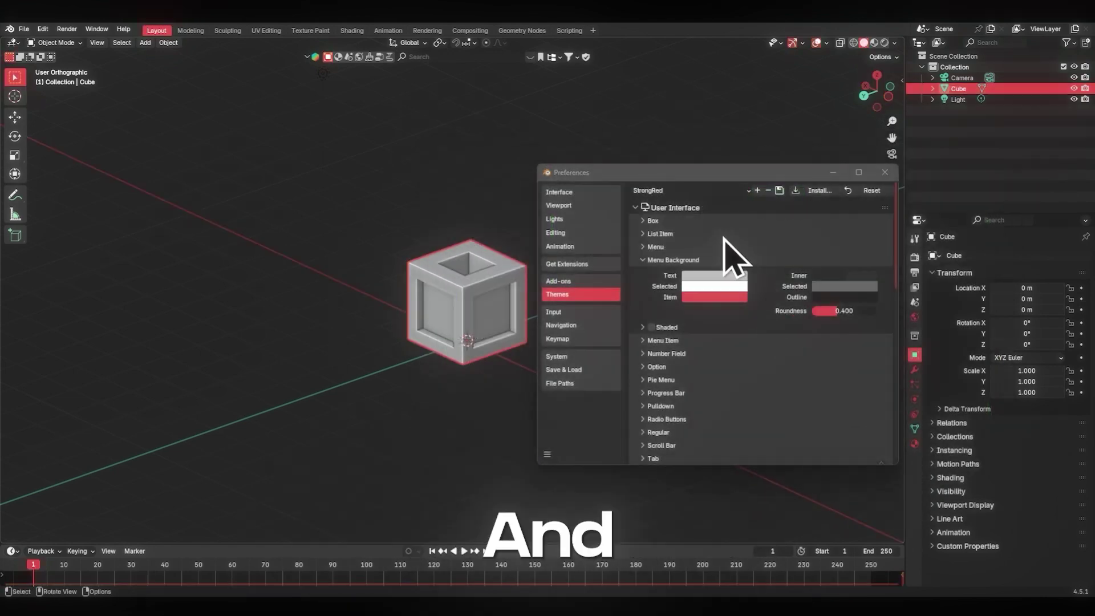
pyautogui.moveTo(657, 174)
pyautogui.mouseDown()
pyautogui.moveTo(670, 228)
pyautogui.moveTo(654, 193)
pyautogui.mouseUp()
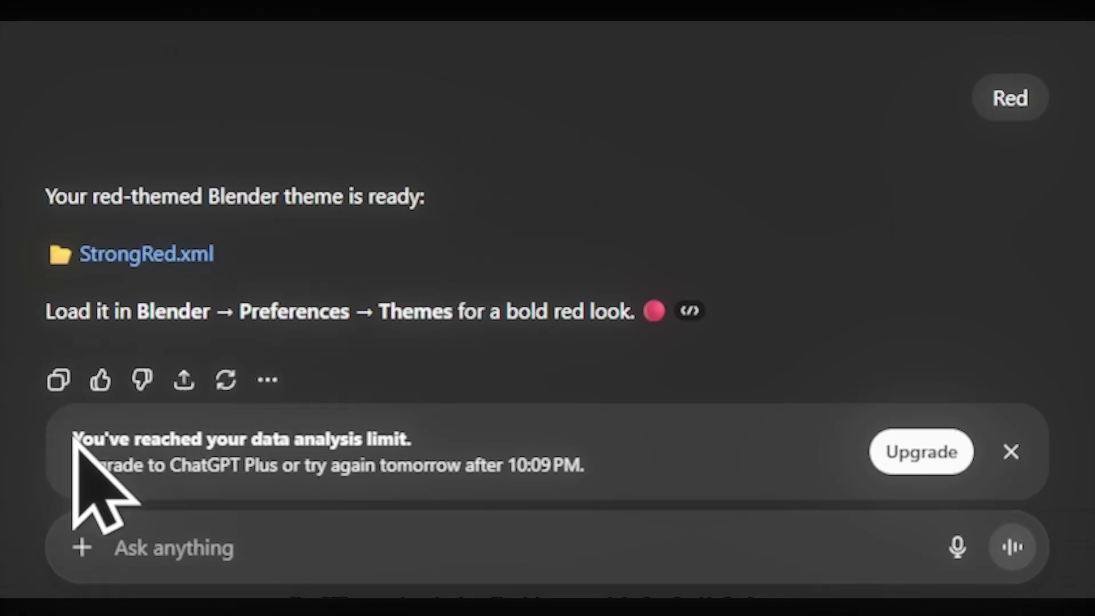
# Highlight the data analysis limit notice, then clear the selection and scroll down
pyautogui.moveTo(73, 438); pyautogui.dragTo(394, 429)
pyautogui.click(17, 425)
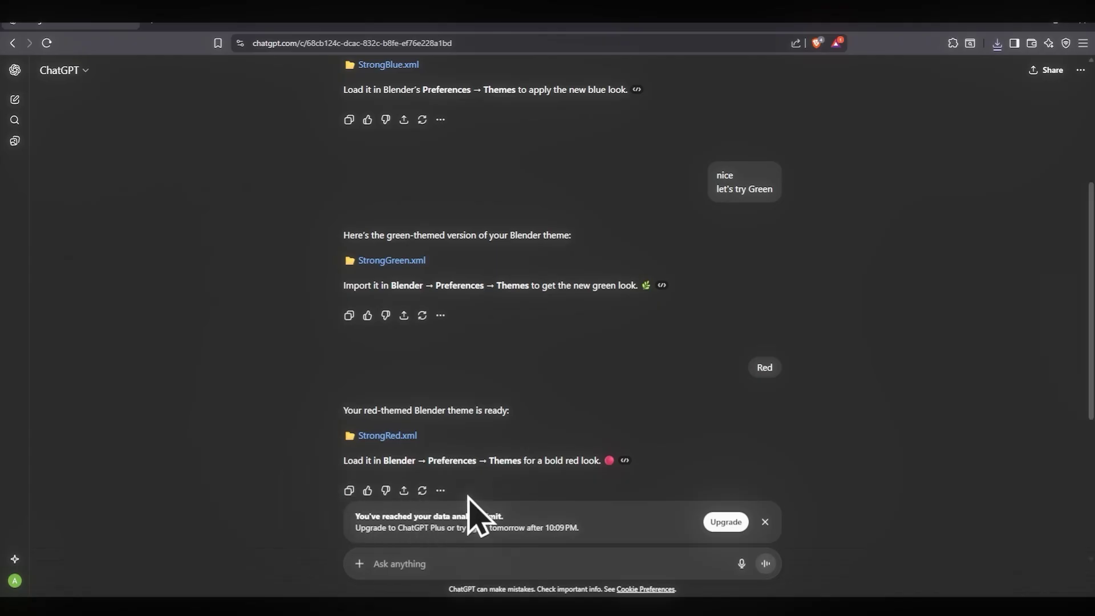
pyautogui.scroll(-1, 605, 502)
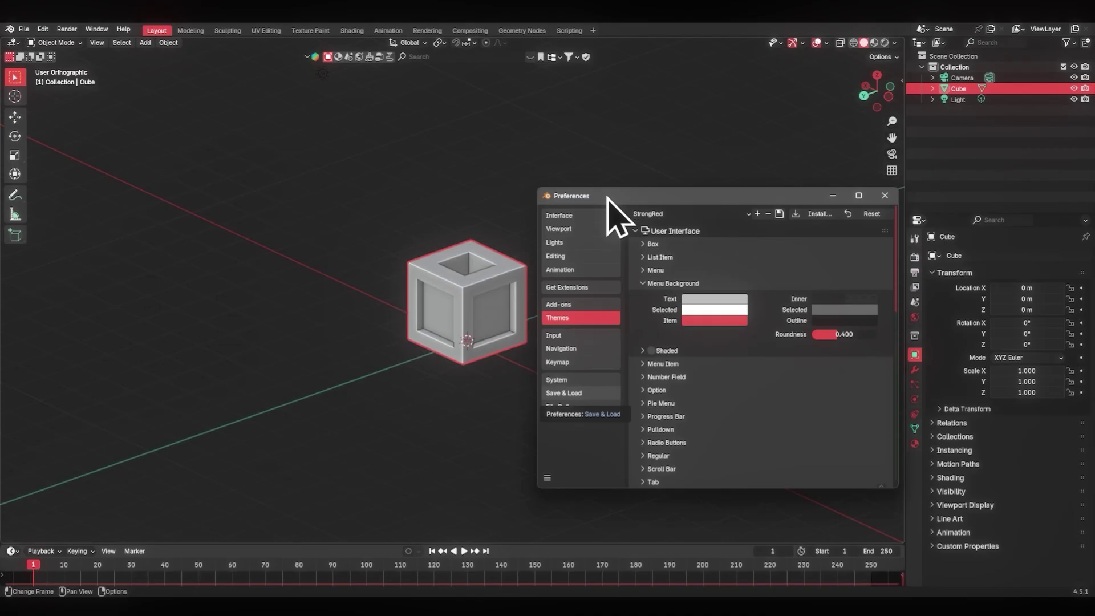
# Reposition the red-themed Preferences window toward the upper left of the viewport
pyautogui.moveTo(610, 214); pyautogui.dragTo(352, 162)
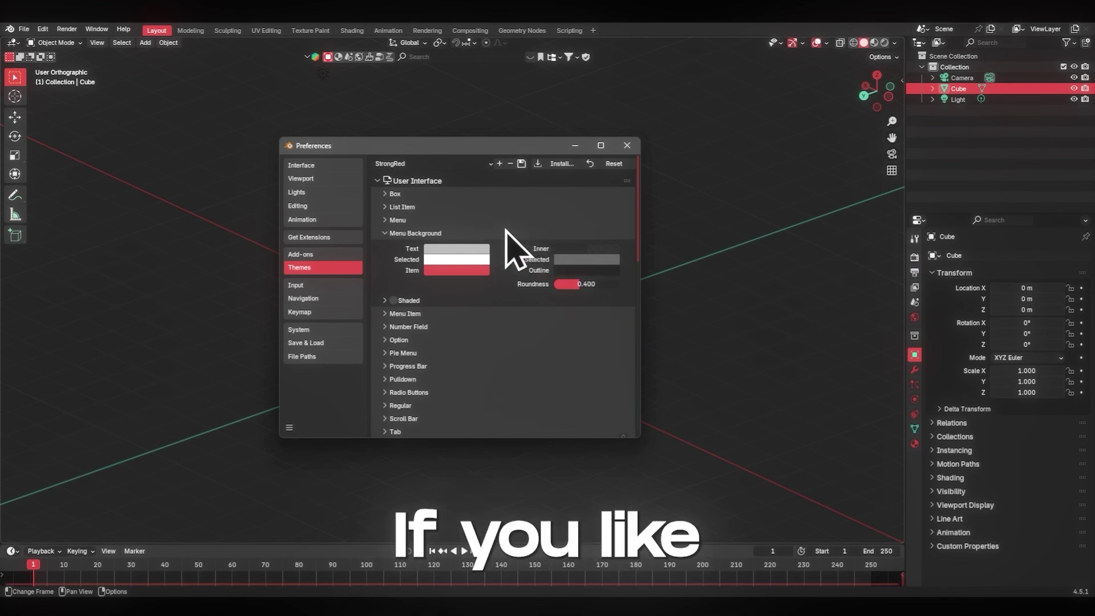
pyautogui.moveTo(412, 146); pyautogui.dragTo(394, 124)
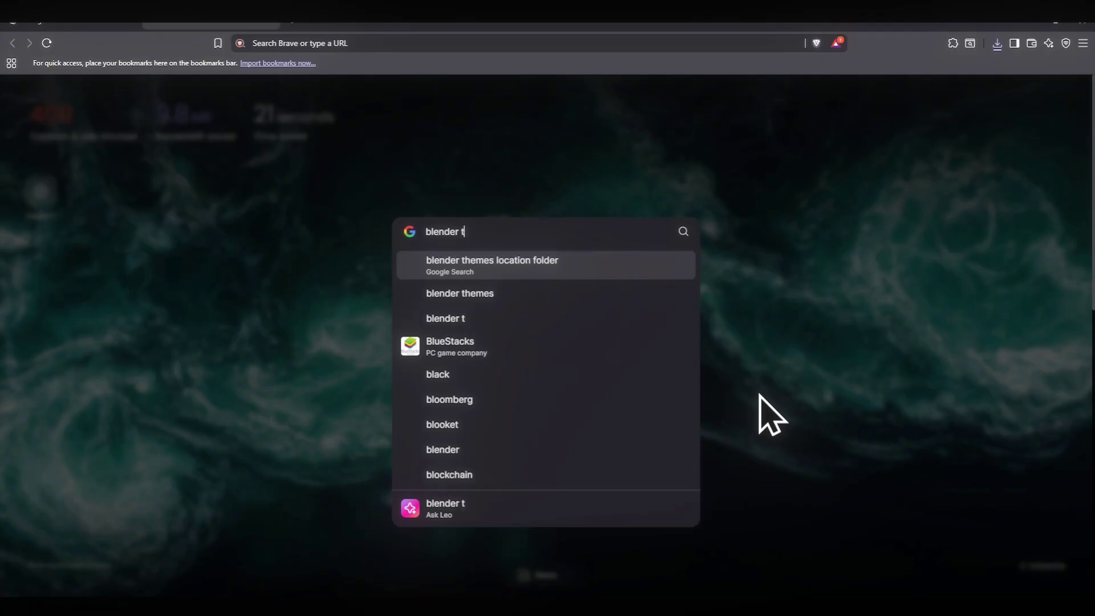
# Search the web for 'blender themes' and open the Blender Extensions Themes listing
pyautogui.write('heme')
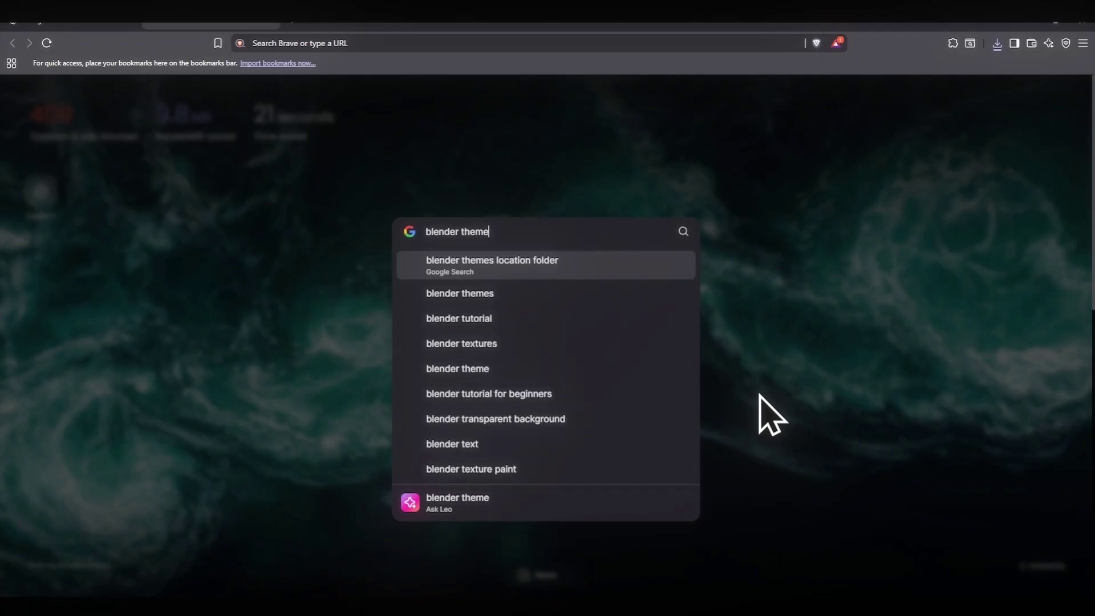
pyautogui.write('s')
pyautogui.press('Return')
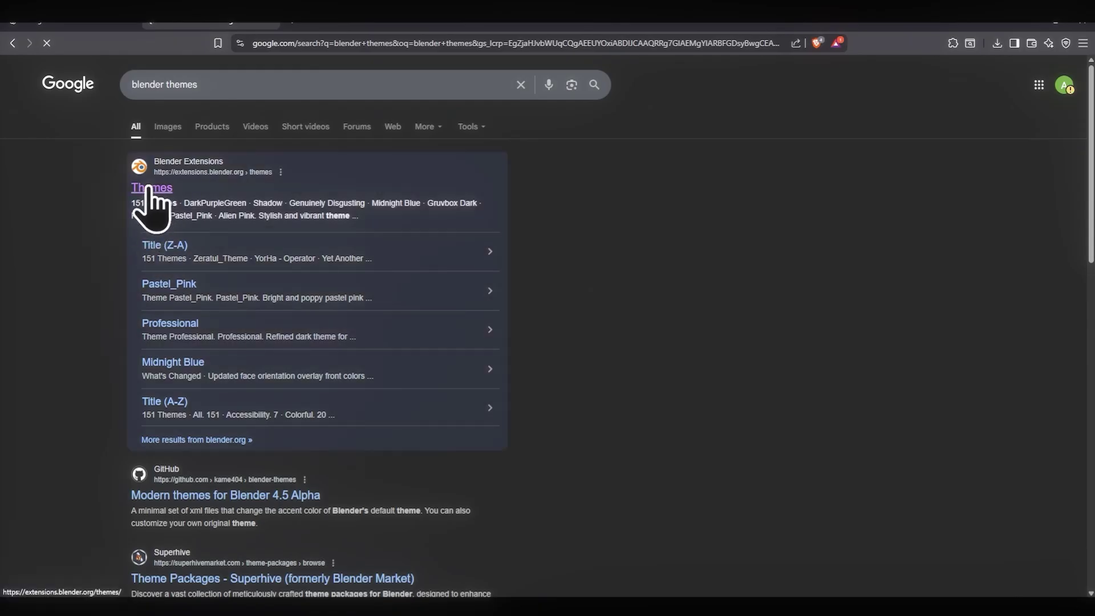
pyautogui.click(152, 188)
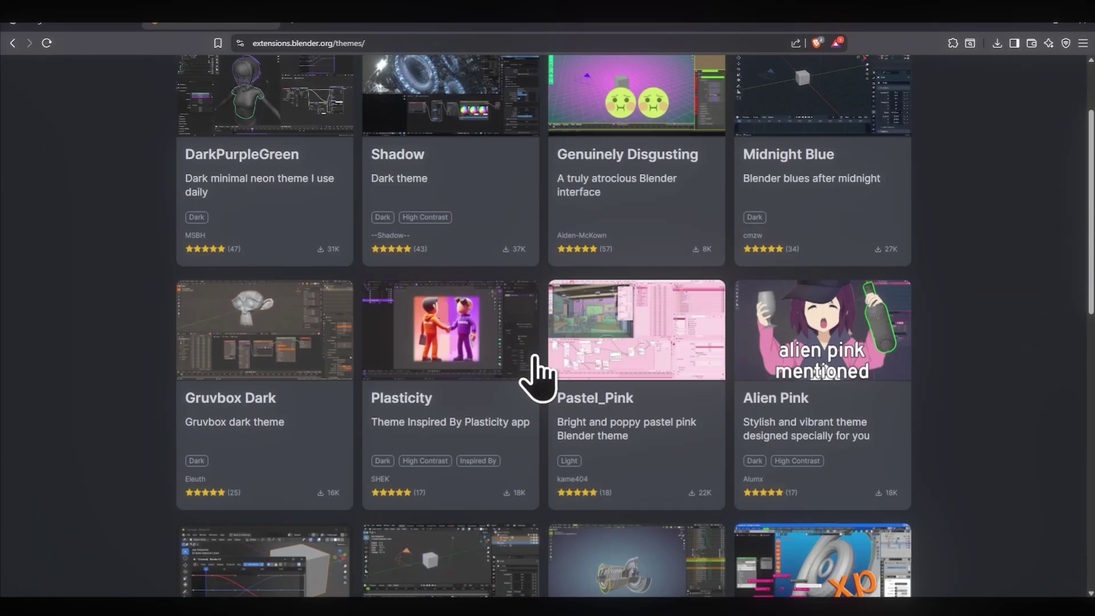
# Open the Clean Blue theme page and browse its second, fourth, third and first screenshots
pyautogui.scroll(-10, 532, 371)
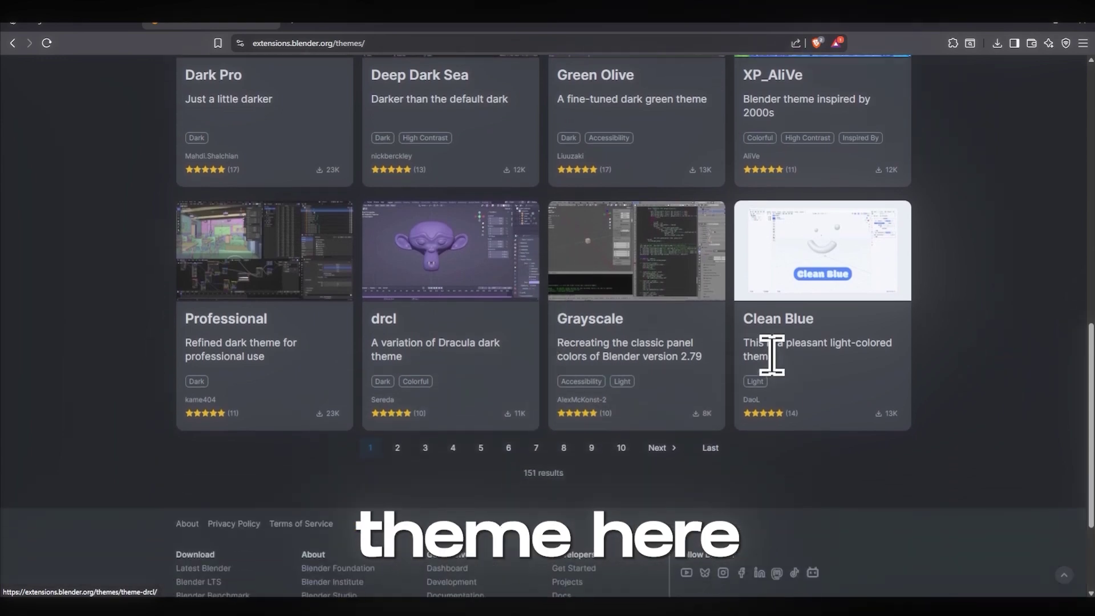
pyautogui.click(829, 285)
pyautogui.scroll(-3, 422, 327)
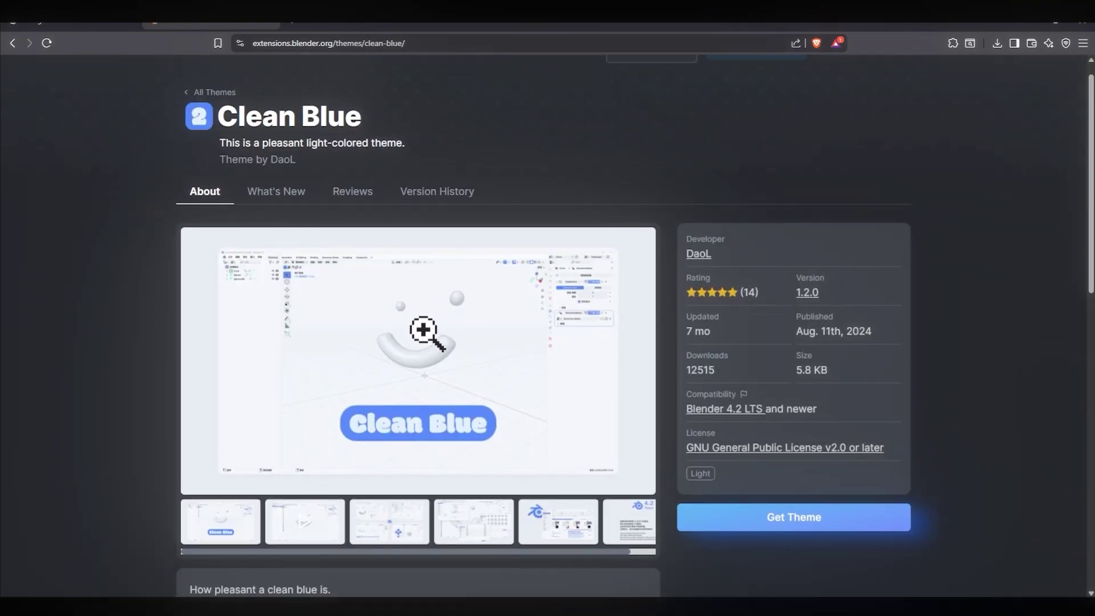
pyautogui.click(280, 375)
pyautogui.click(426, 365)
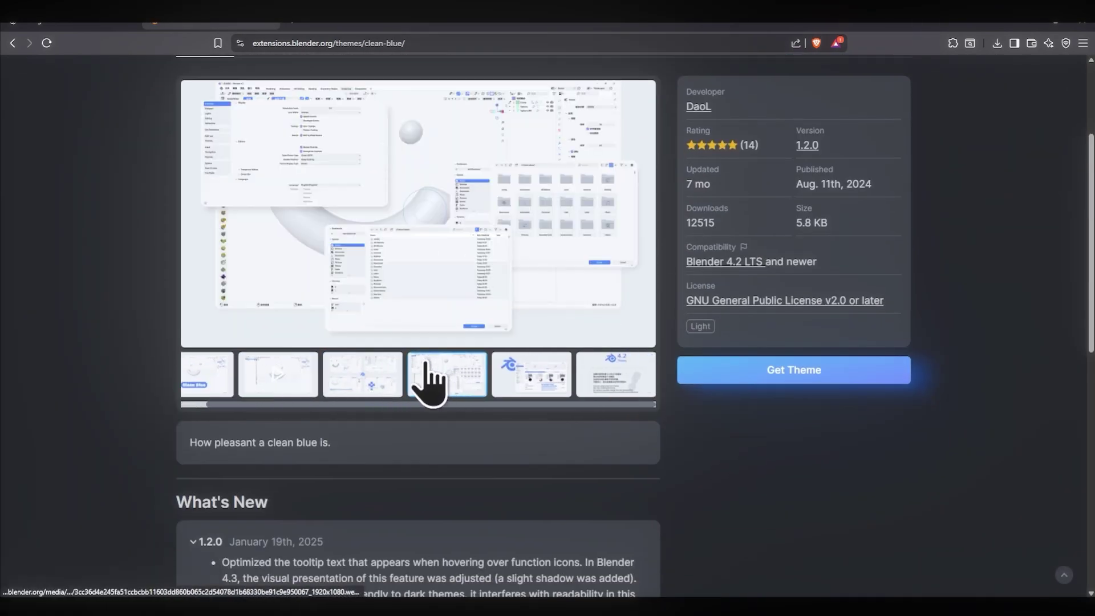
pyautogui.click(337, 379)
pyautogui.click(220, 383)
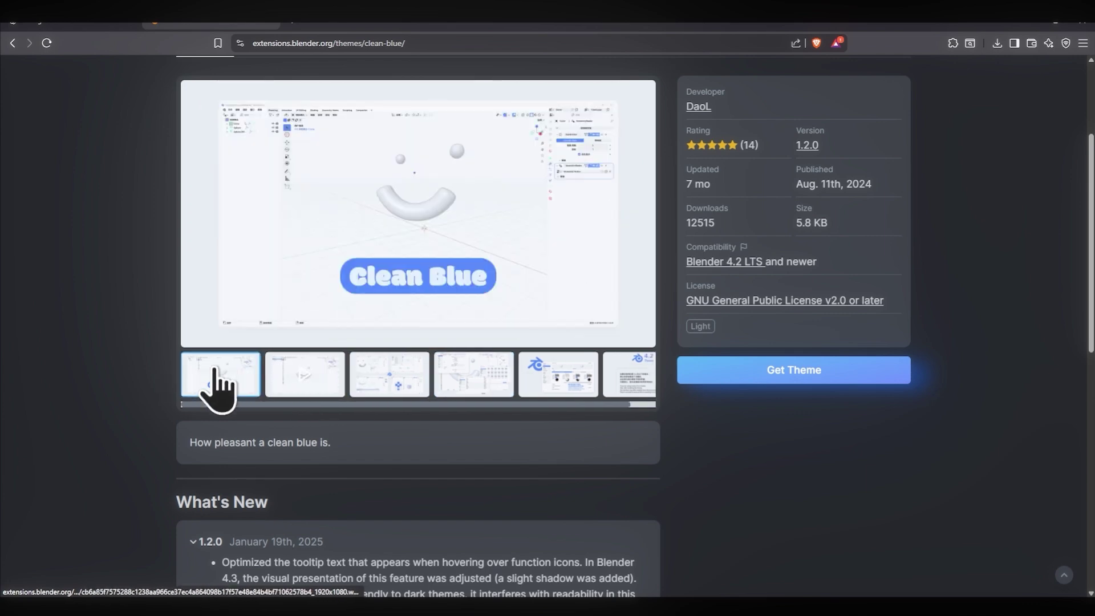
pyautogui.scroll(1, 825, 402)
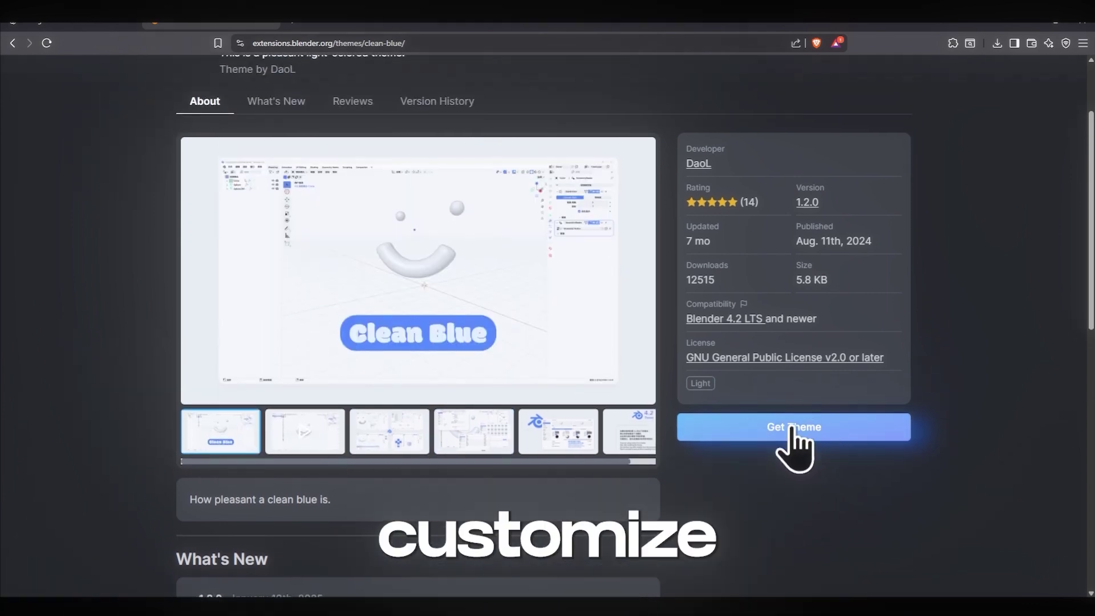